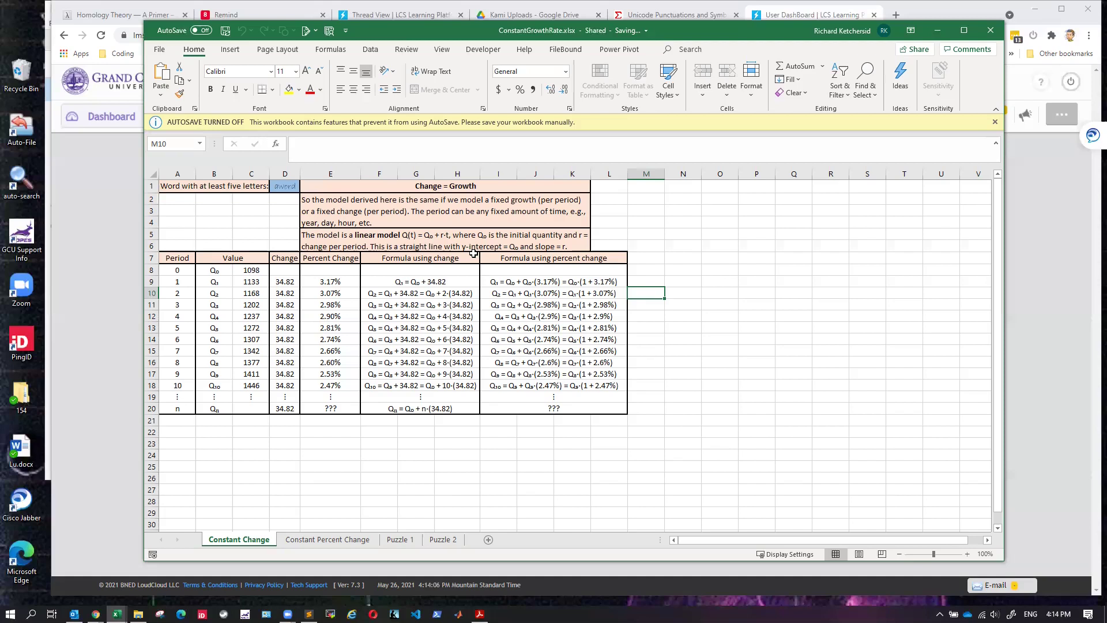
Step: Review the initial value, period 1 value and Q₁ expression formulas on the Constant Change sheet
{"action": "left_click", "coordinate": [310, 544]}
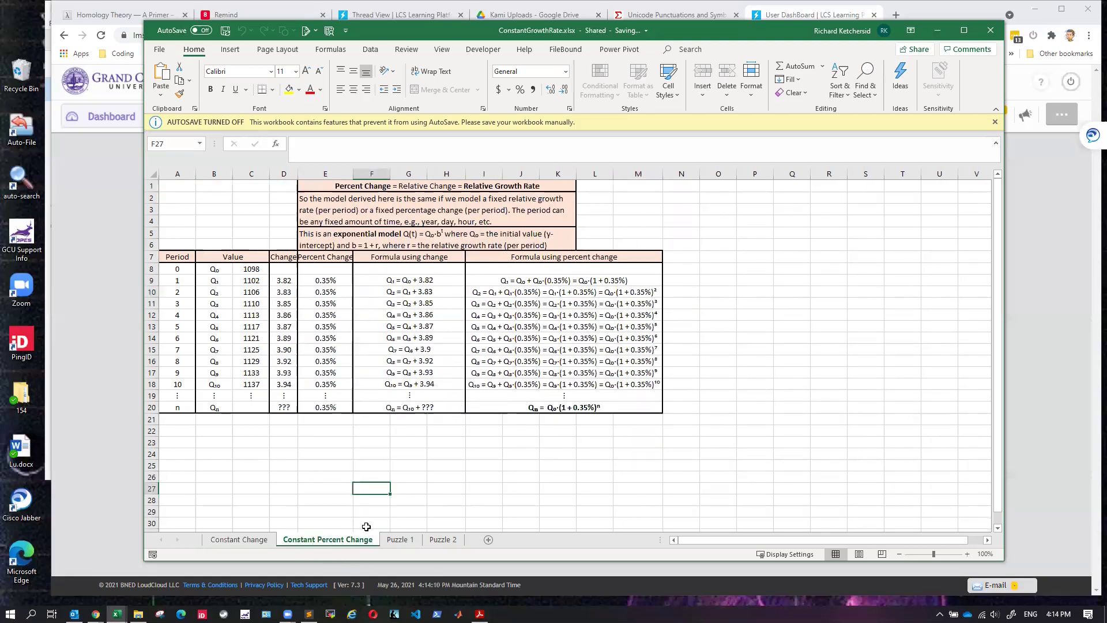
{"action": "left_click", "coordinate": [241, 542]}
{"action": "left_click", "coordinate": [212, 271]}
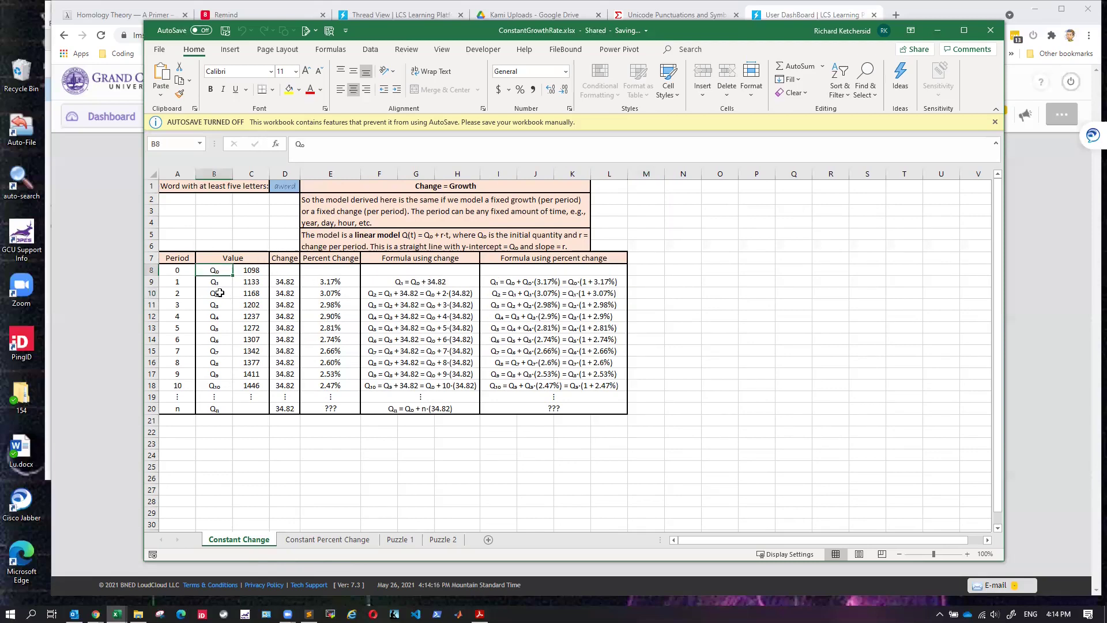
{"action": "left_click", "coordinate": [253, 272]}
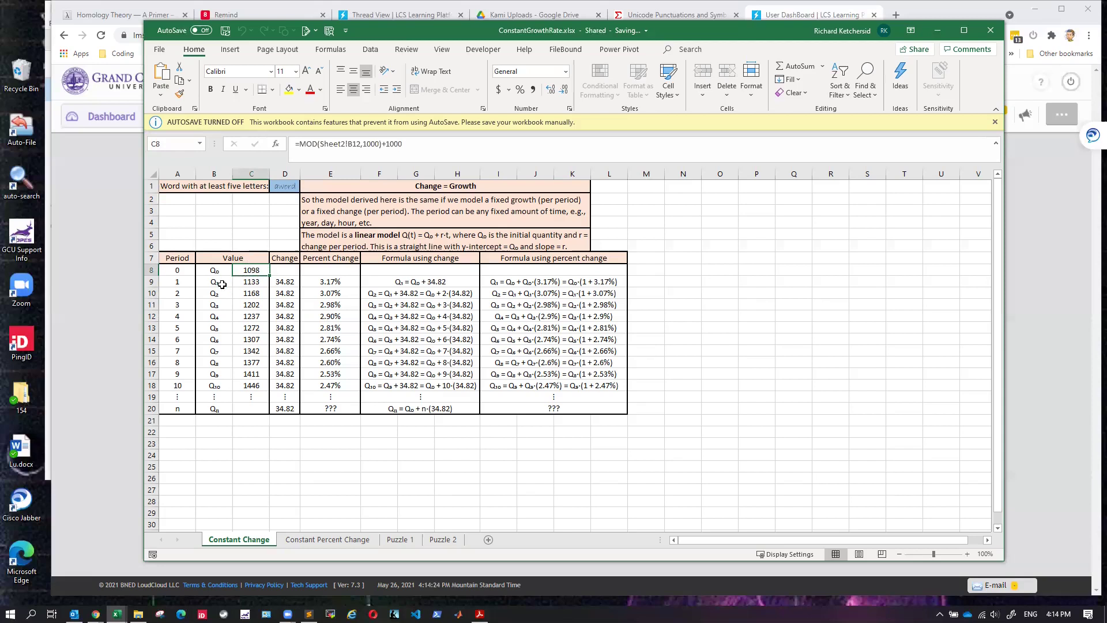
{"action": "left_click", "coordinate": [243, 281]}
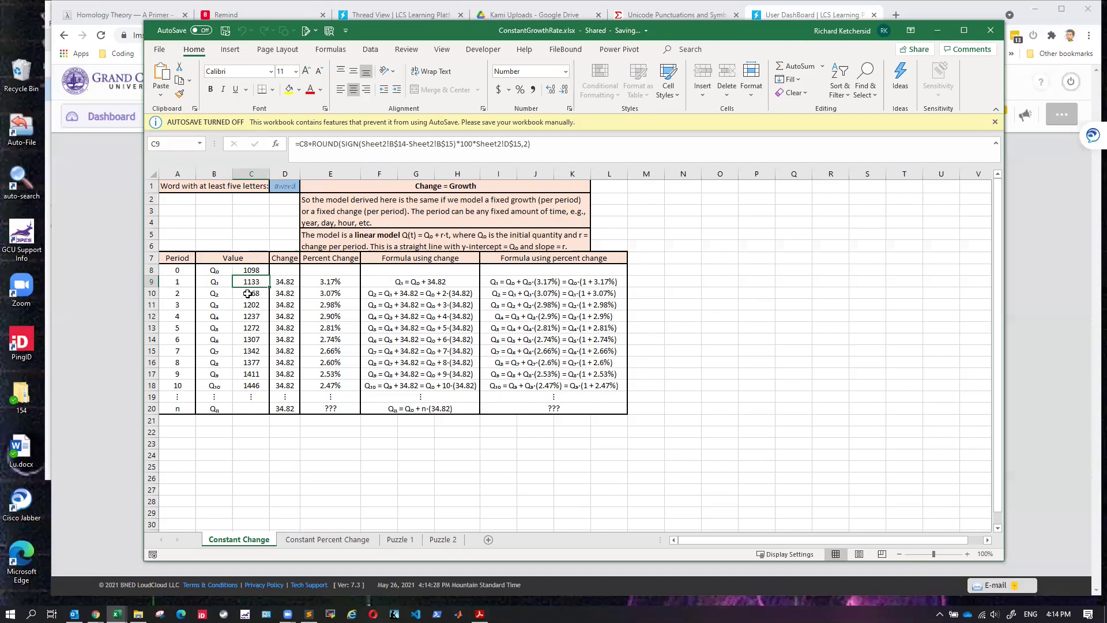
{"action": "left_click", "coordinate": [392, 283]}
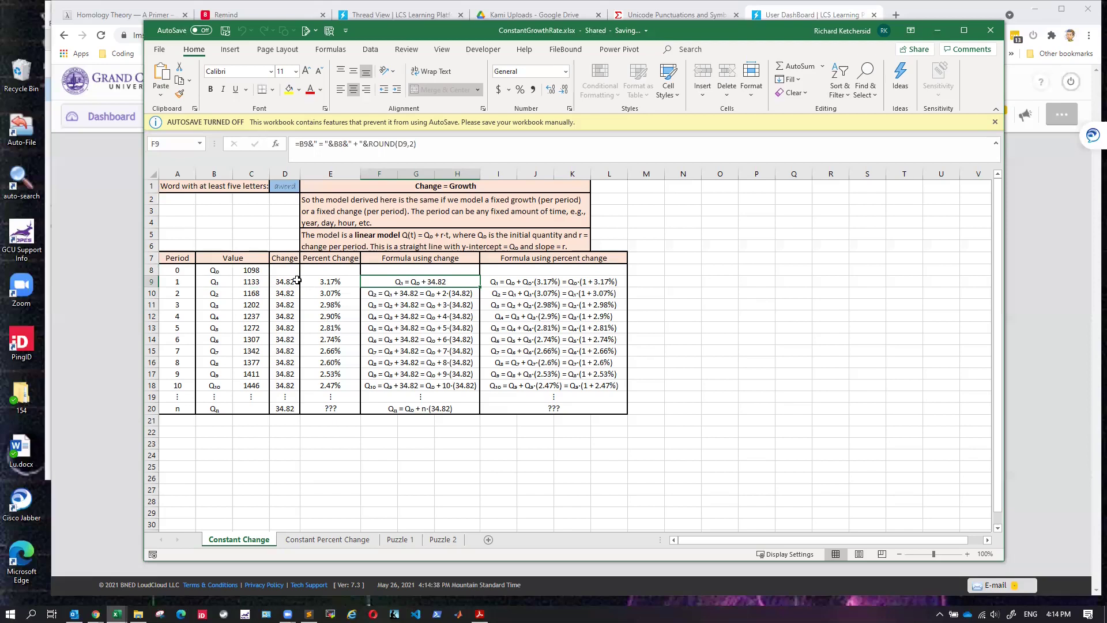
{"action": "left_click", "coordinate": [254, 282]}
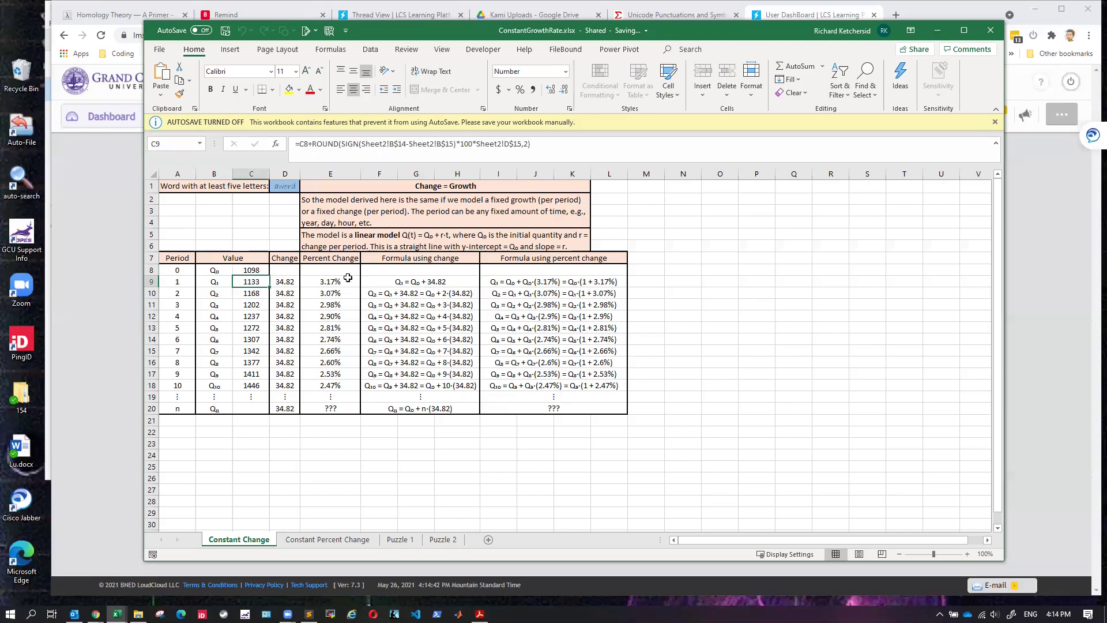
{"action": "left_click", "coordinate": [393, 282]}
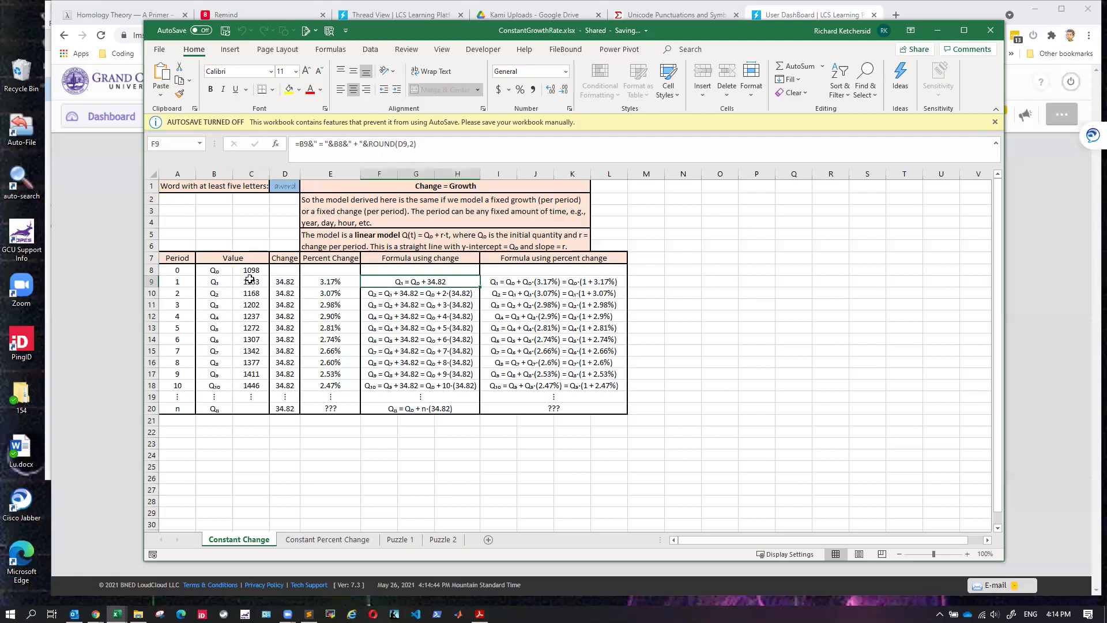
Step: Format the Value cells C8:C20 to show exactly two decimal places
{"action": "left_click_drag", "start_coordinate": [250, 274], "coordinate": [253, 408]}
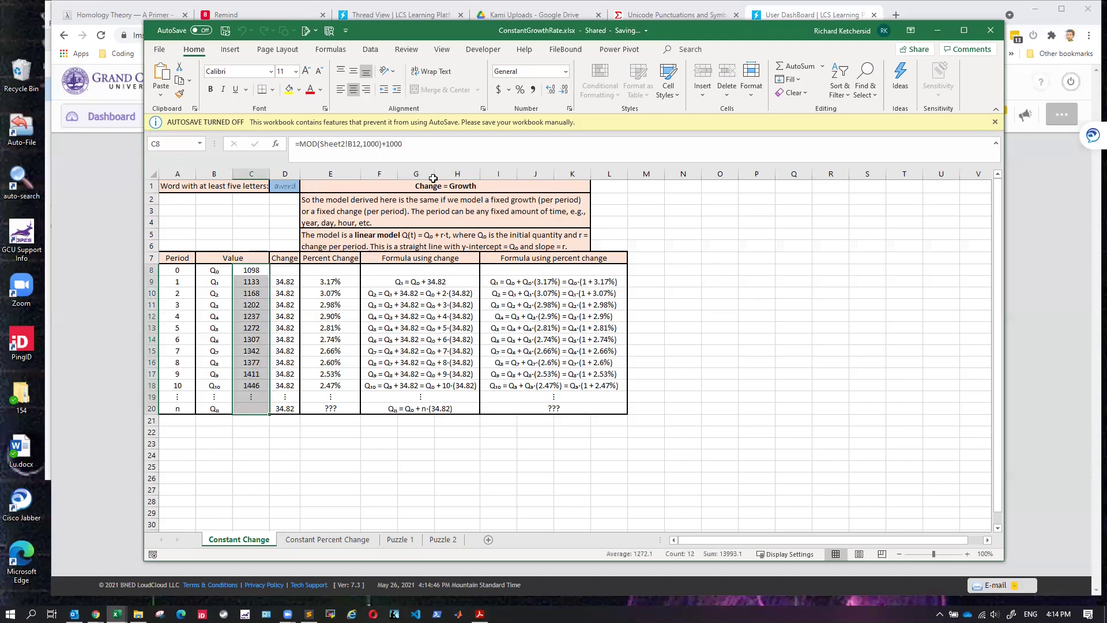
{"action": "left_click", "coordinate": [551, 90]}
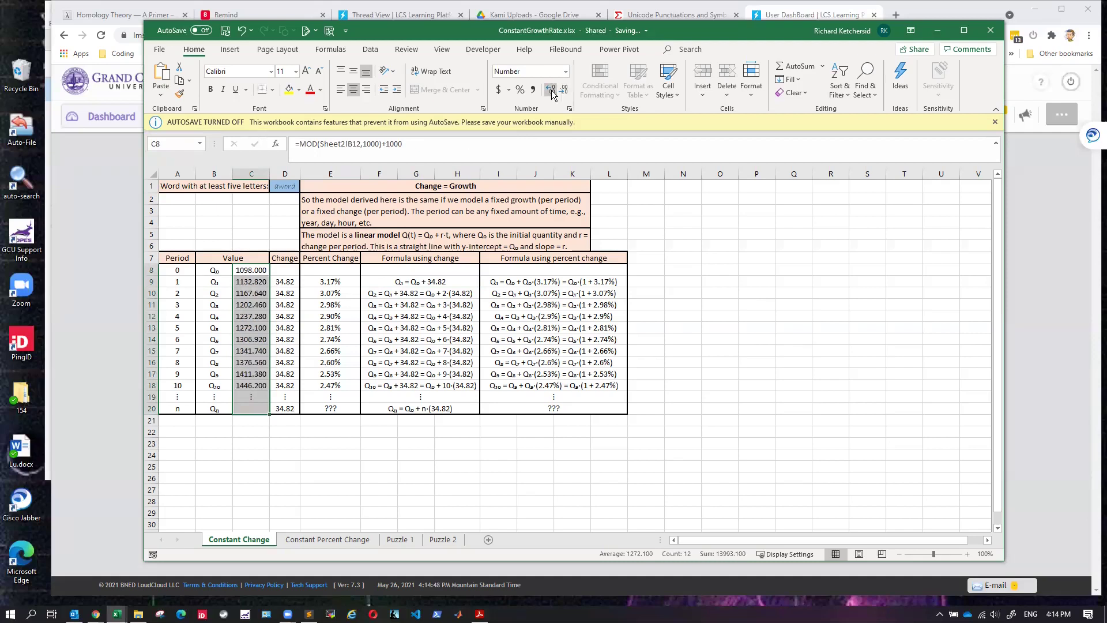
{"action": "left_click", "coordinate": [562, 92]}
{"action": "left_click", "coordinate": [562, 92]}
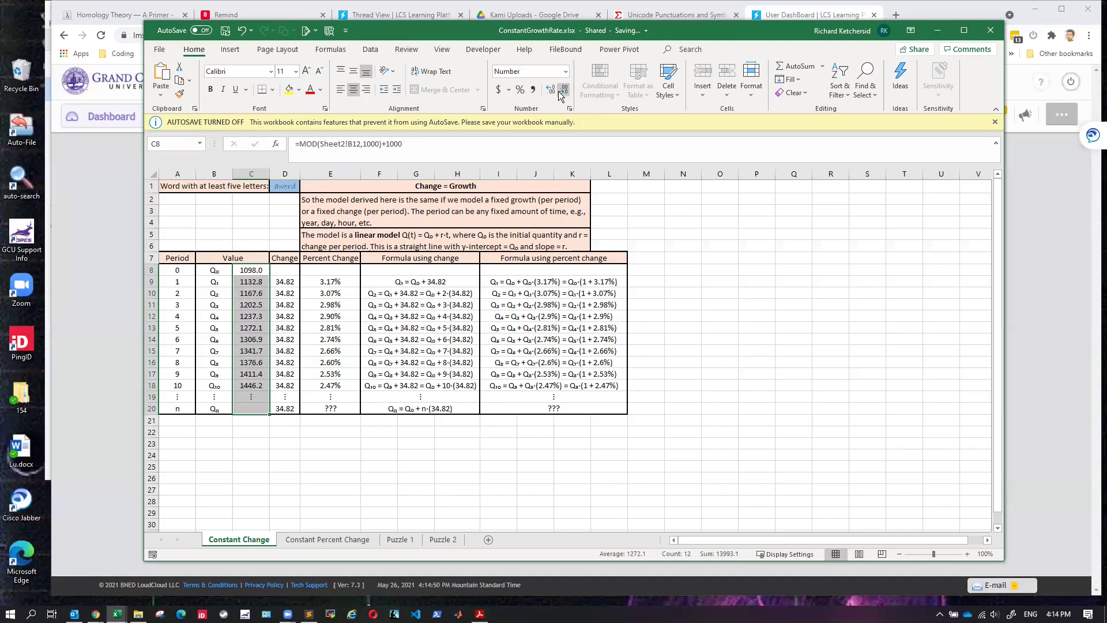
{"action": "left_click", "coordinate": [551, 90]}
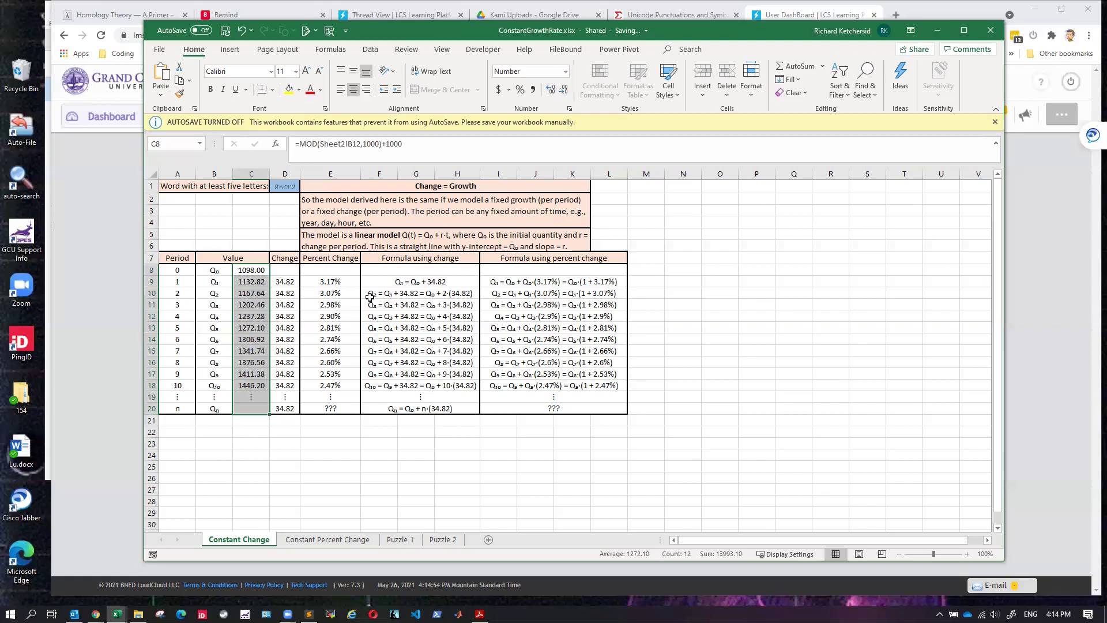
{"action": "left_click", "coordinate": [215, 293]}
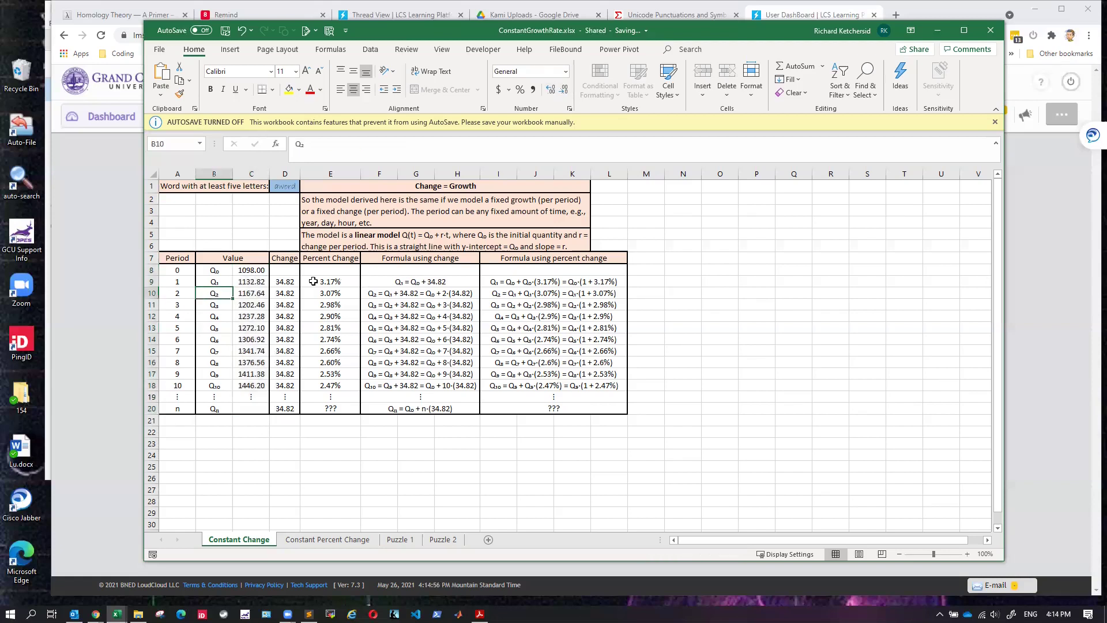
{"action": "left_click", "coordinate": [369, 291]}
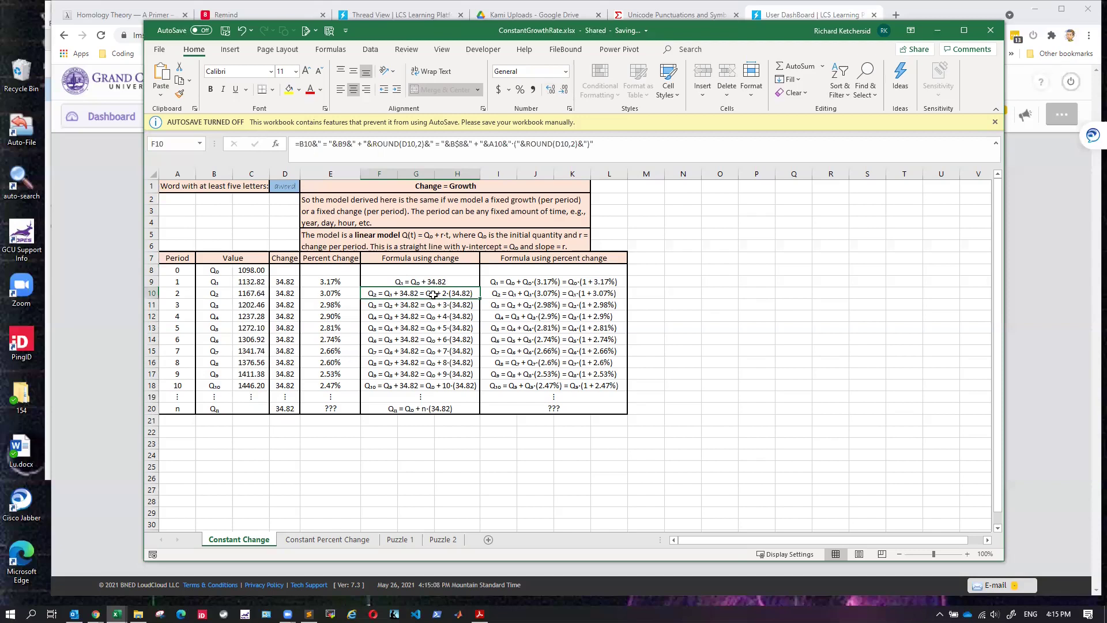
{"action": "left_click", "coordinate": [398, 306]}
{"action": "left_click", "coordinate": [405, 283]}
{"action": "left_click", "coordinate": [401, 294]}
{"action": "left_click", "coordinate": [403, 307]}
{"action": "left_click", "coordinate": [403, 316]}
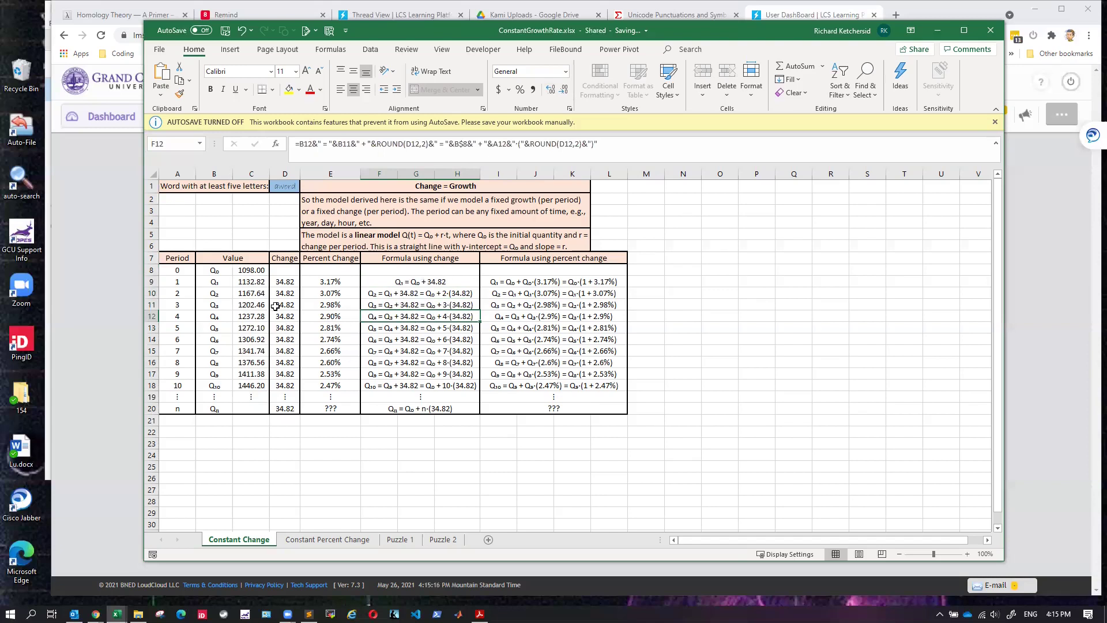
{"action": "left_click", "coordinate": [252, 281]}
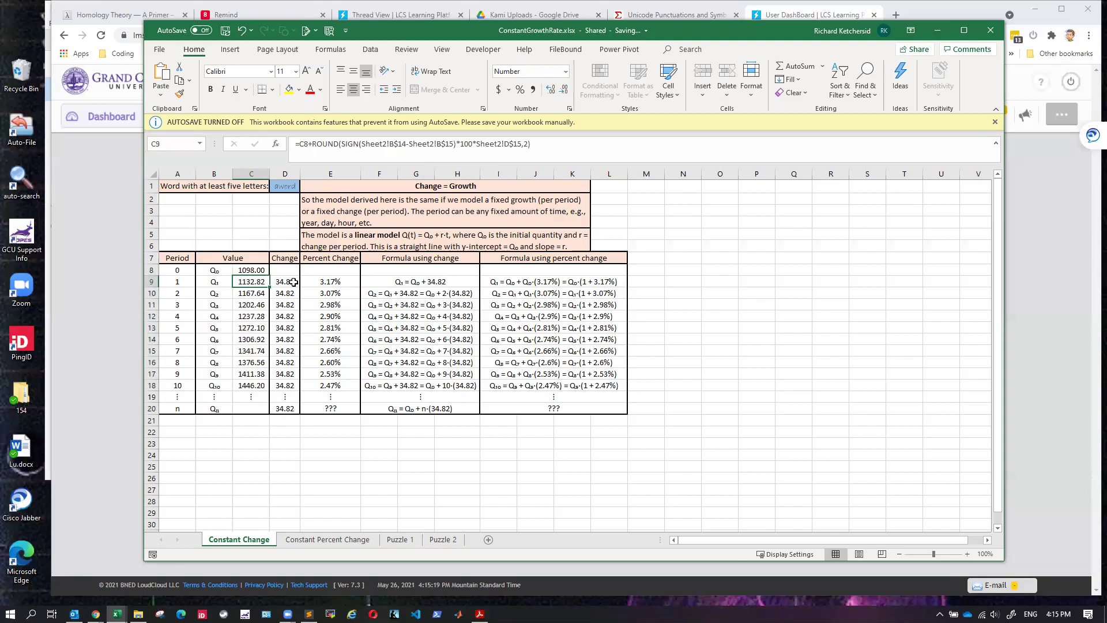
{"action": "left_click", "coordinate": [260, 270]}
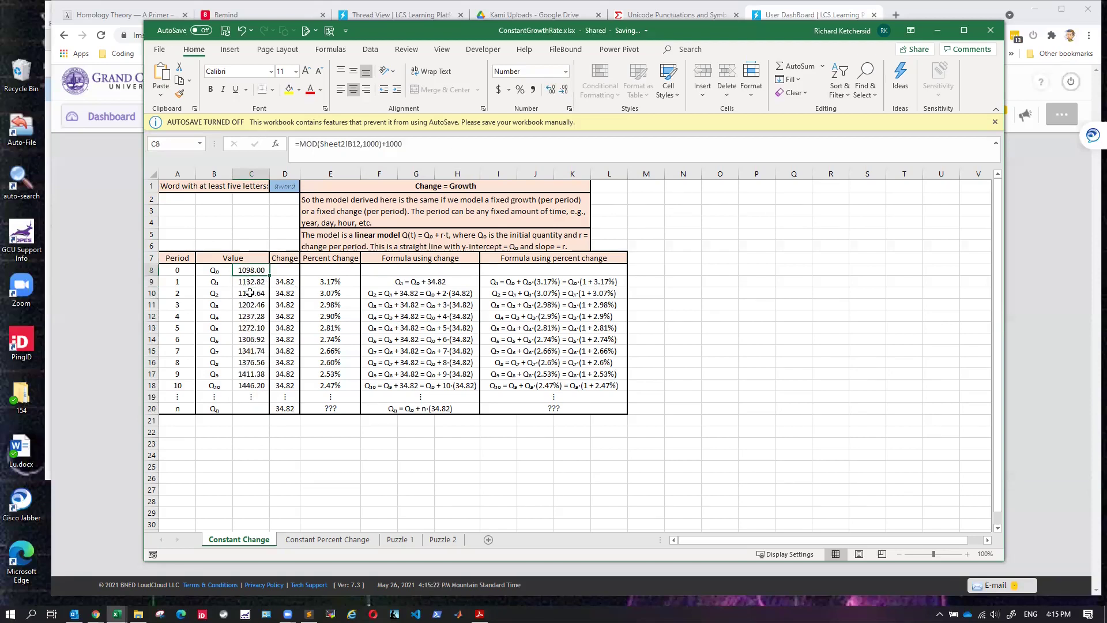
{"action": "left_click", "coordinate": [250, 293]}
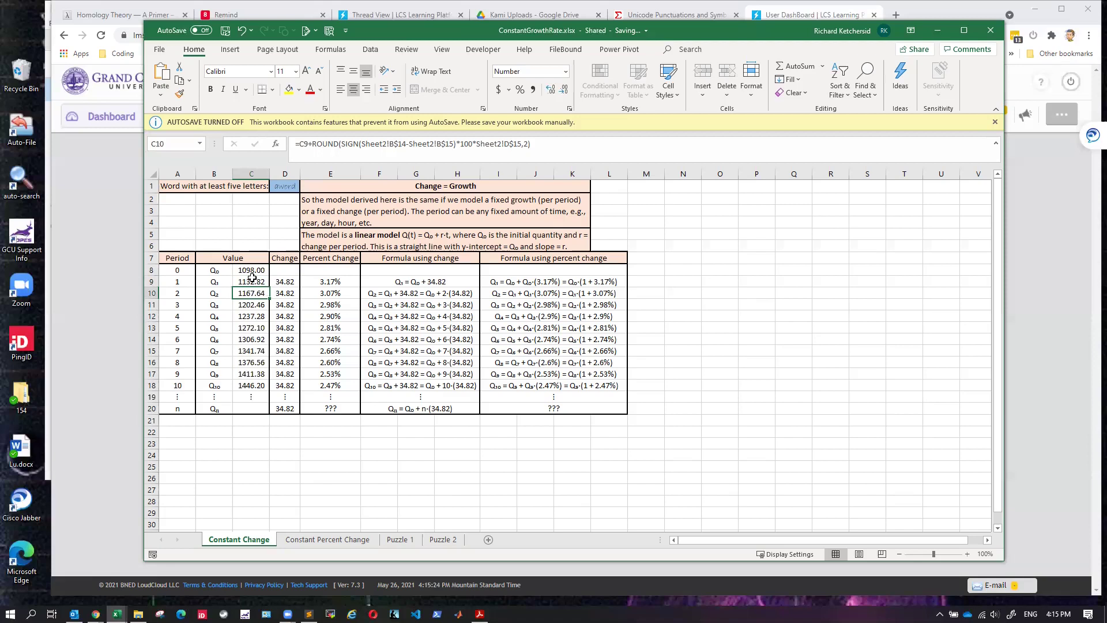
{"action": "left_click", "coordinate": [251, 282]}
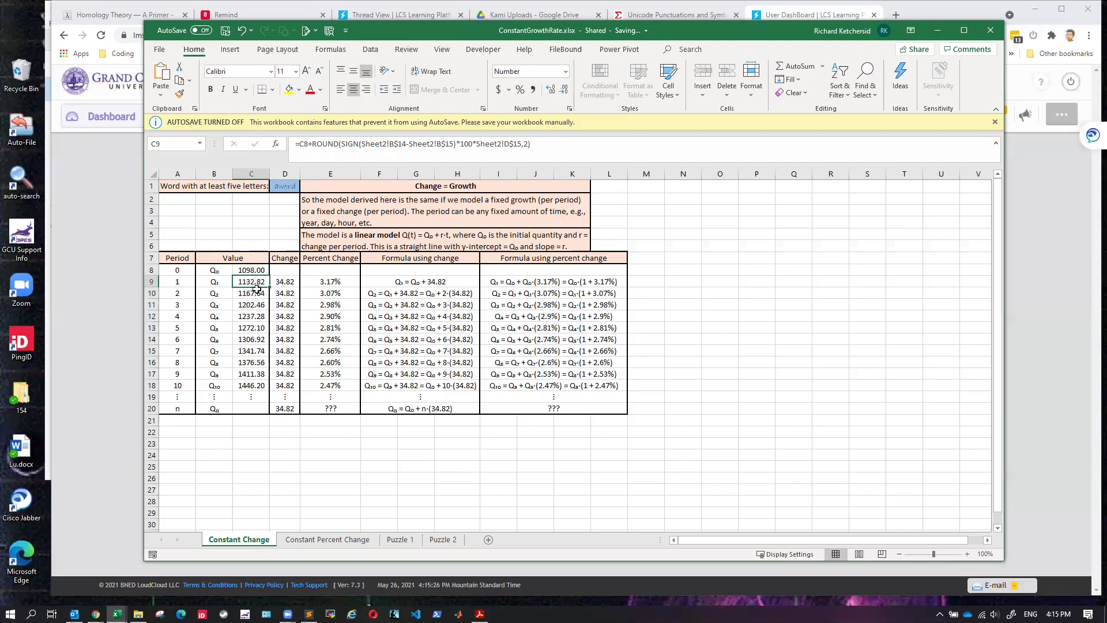
{"action": "left_click", "coordinate": [253, 294]}
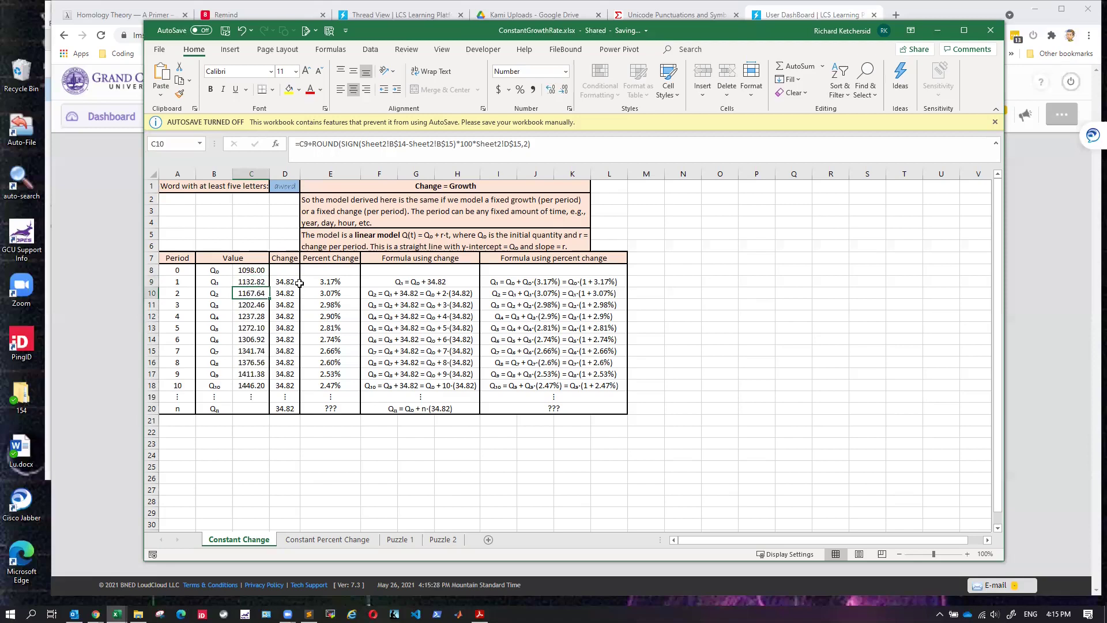
{"action": "left_click", "coordinate": [407, 409]}
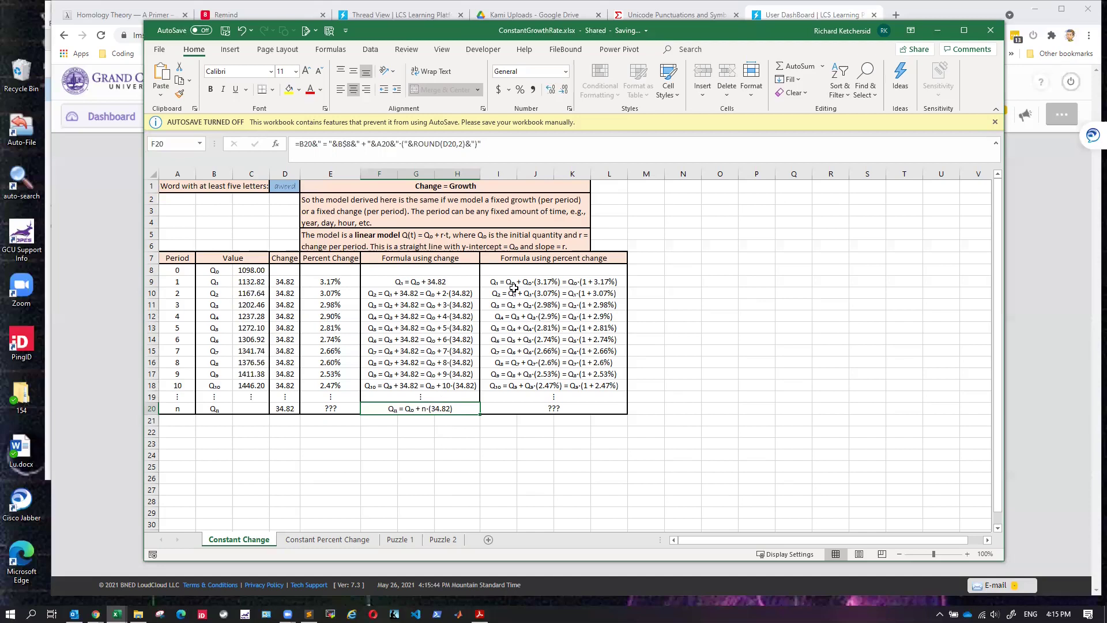
{"action": "left_click", "coordinate": [327, 282]}
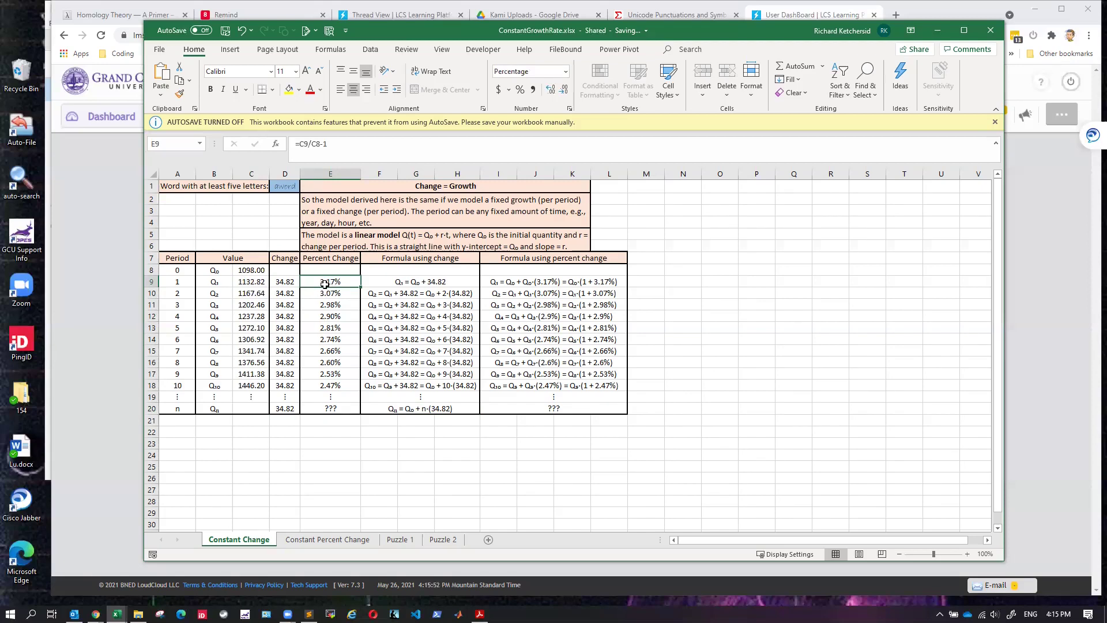
{"action": "left_click", "coordinate": [257, 283]}
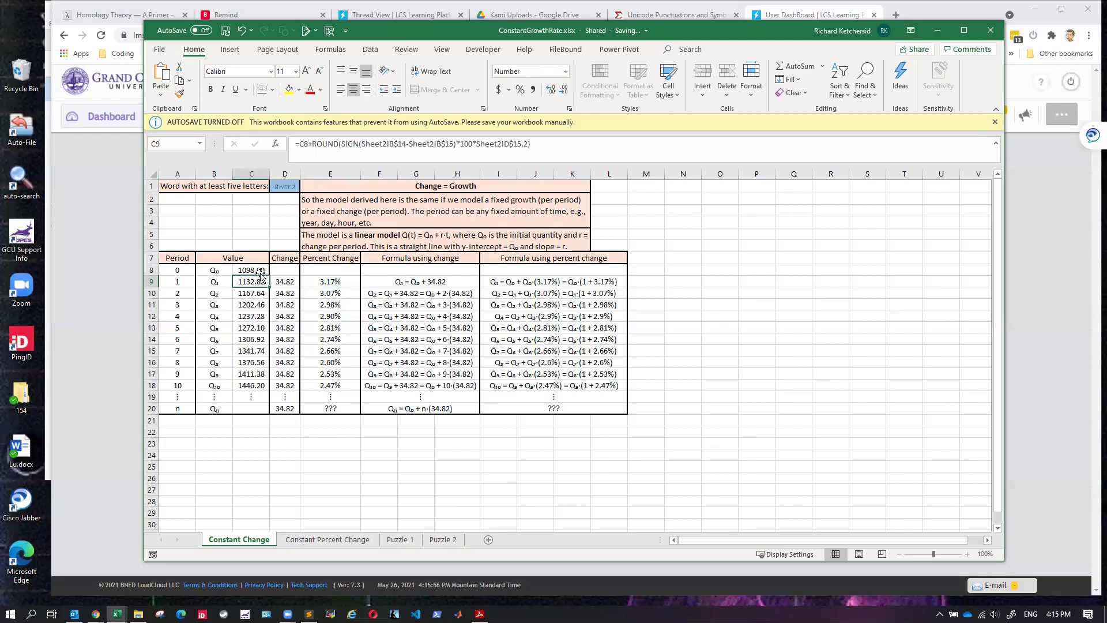
{"action": "key", "text": "Up"}
{"action": "left_click", "coordinate": [261, 282]}
{"action": "left_click", "coordinate": [260, 269]}
{"action": "left_click", "coordinate": [257, 270]}
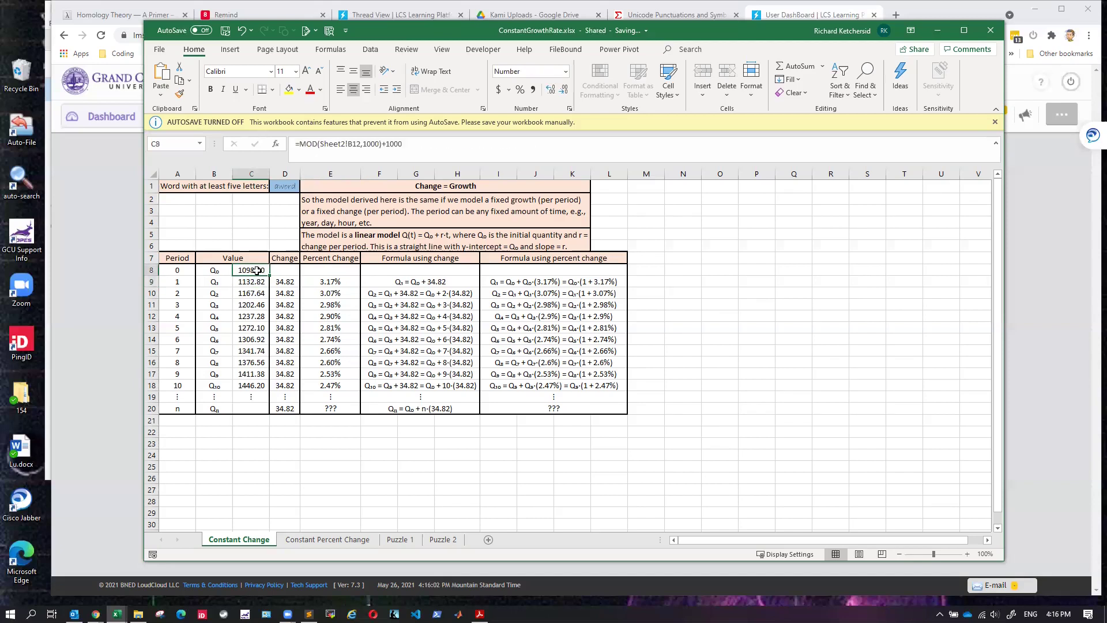
{"action": "left_click", "coordinate": [250, 284]}
{"action": "left_click", "coordinate": [258, 269]}
{"action": "left_click", "coordinate": [249, 282]}
{"action": "left_click", "coordinate": [323, 281]}
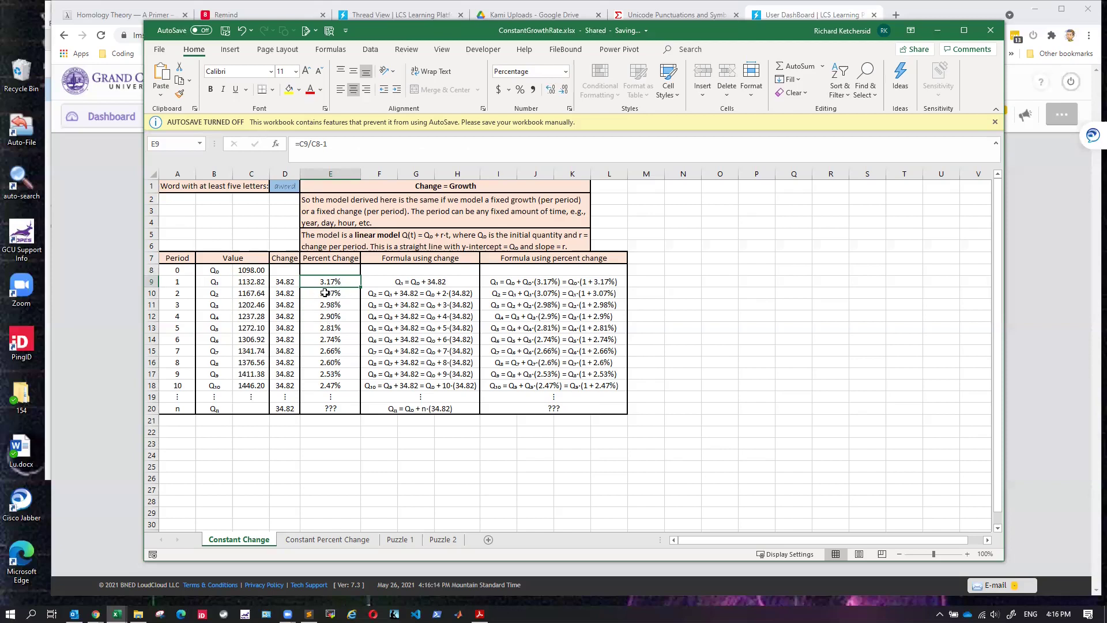
{"action": "left_click_drag", "start_coordinate": [324, 283], "coordinate": [326, 389]}
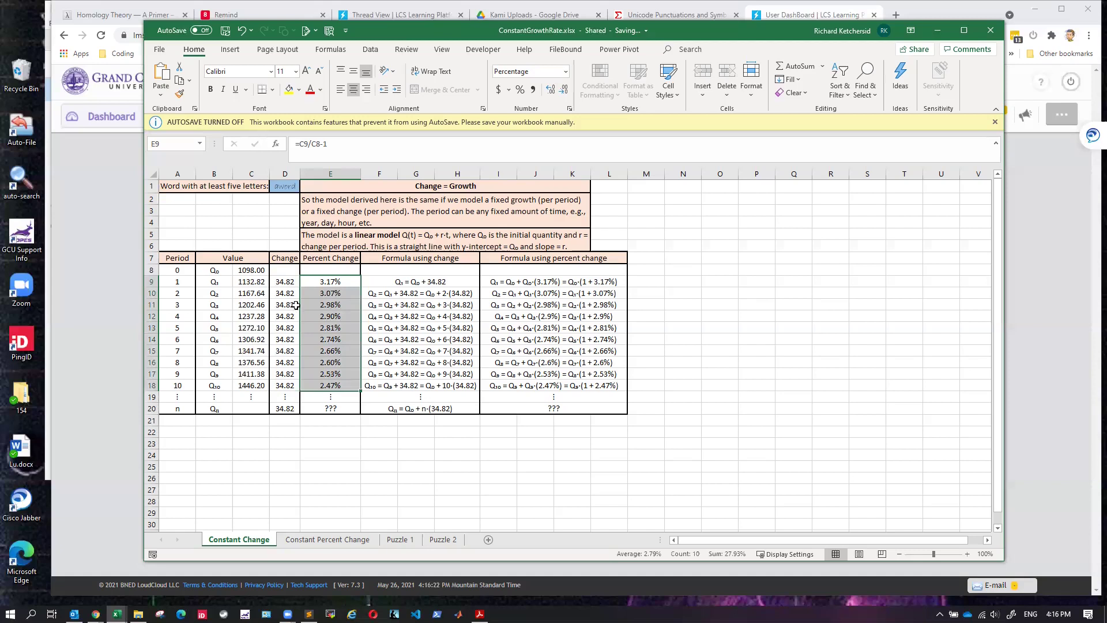
{"action": "left_click", "coordinate": [280, 293]}
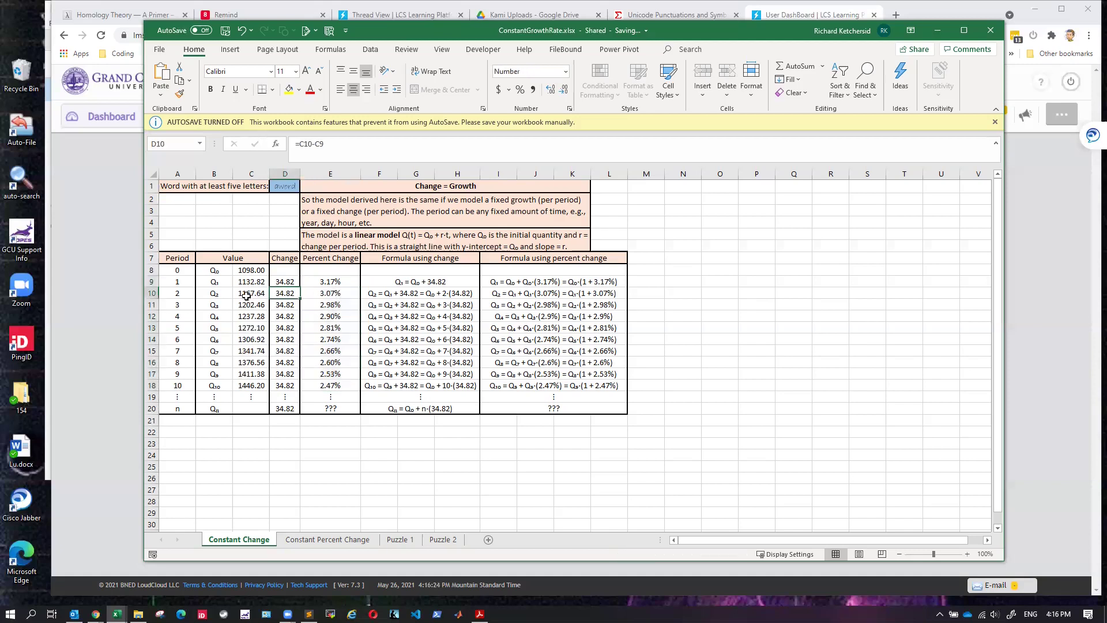
{"action": "left_click", "coordinate": [252, 293]}
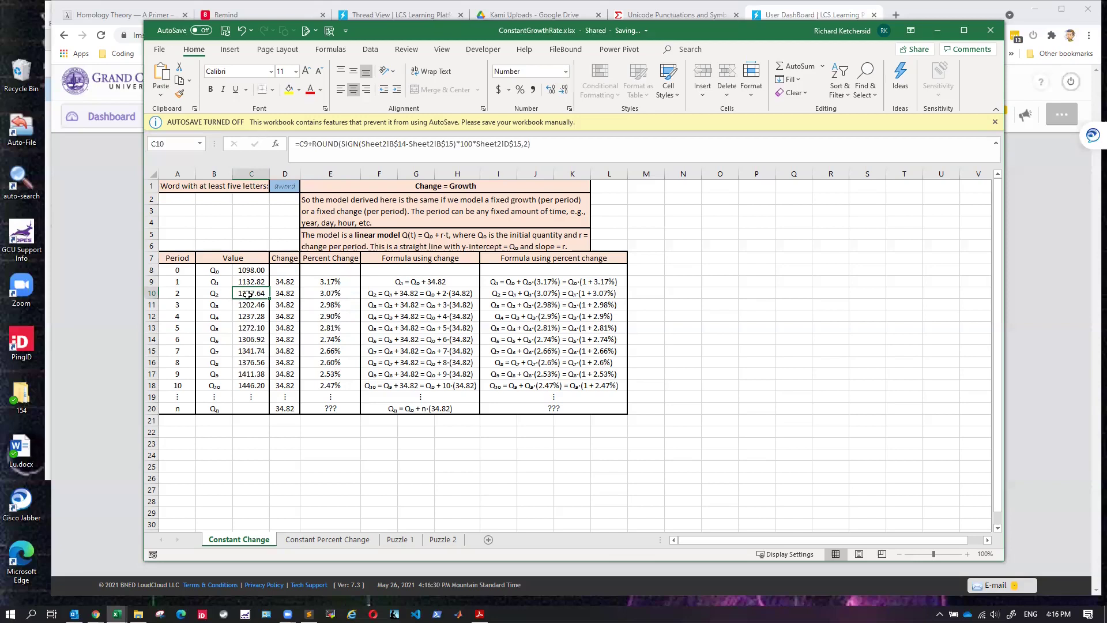
{"action": "left_click", "coordinate": [283, 374]}
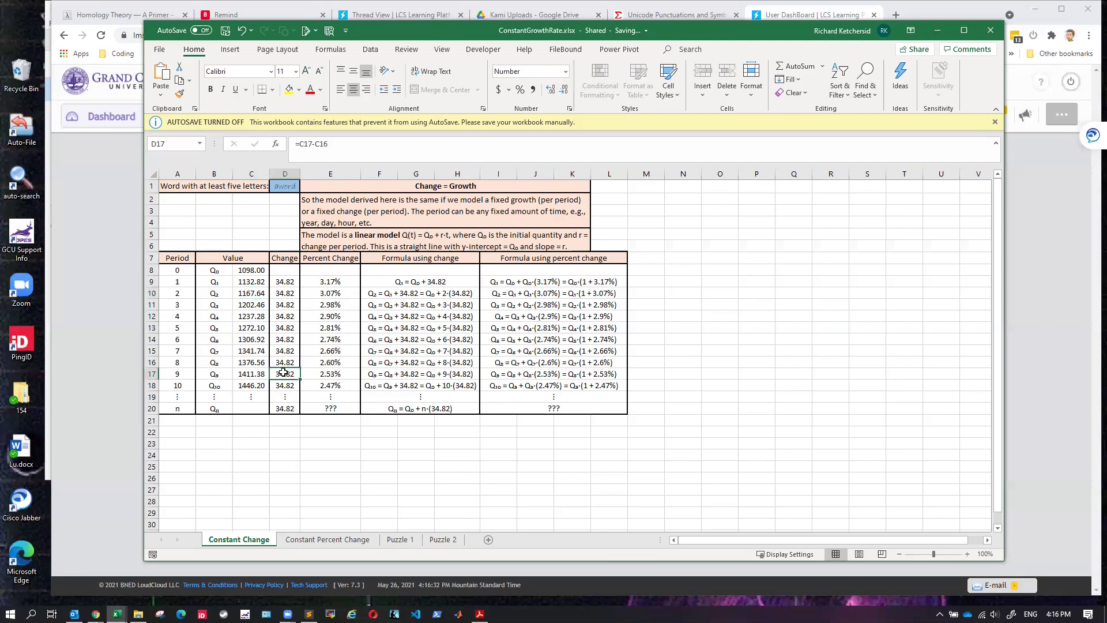
{"action": "left_click", "coordinate": [239, 374]}
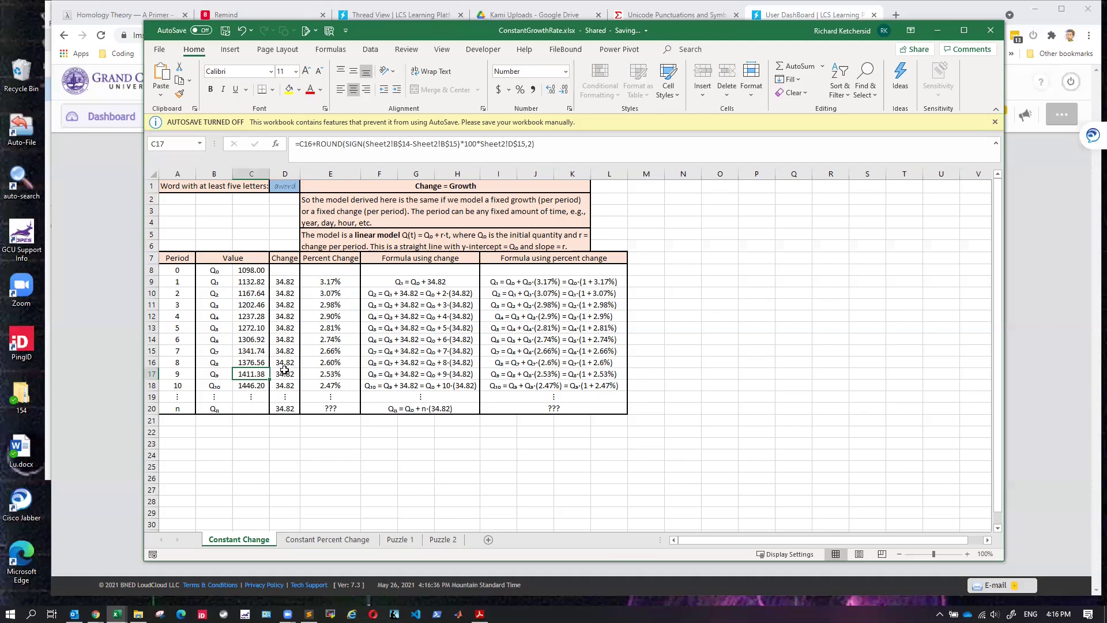
{"action": "left_click", "coordinate": [315, 374]}
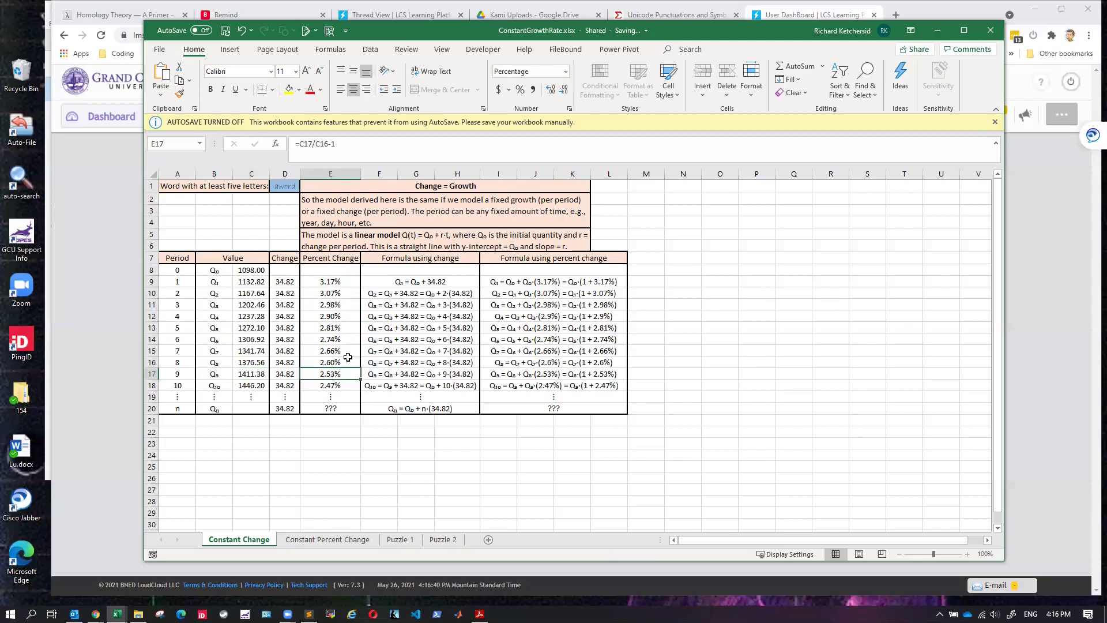
{"action": "left_click", "coordinate": [332, 282]}
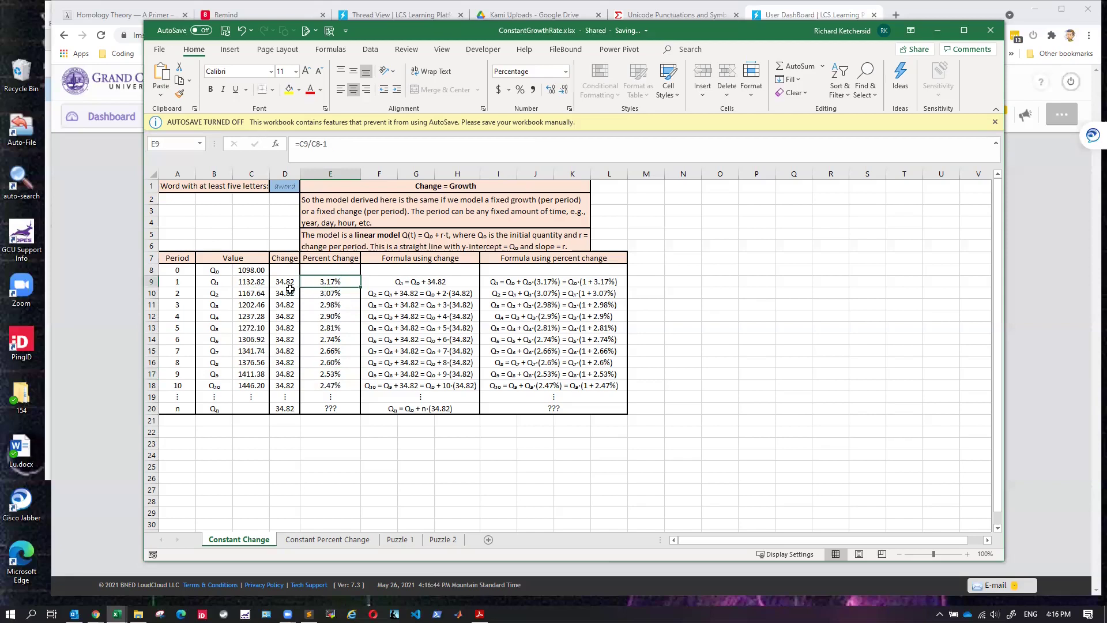
{"action": "left_click_drag", "start_coordinate": [242, 339], "coordinate": [255, 385]}
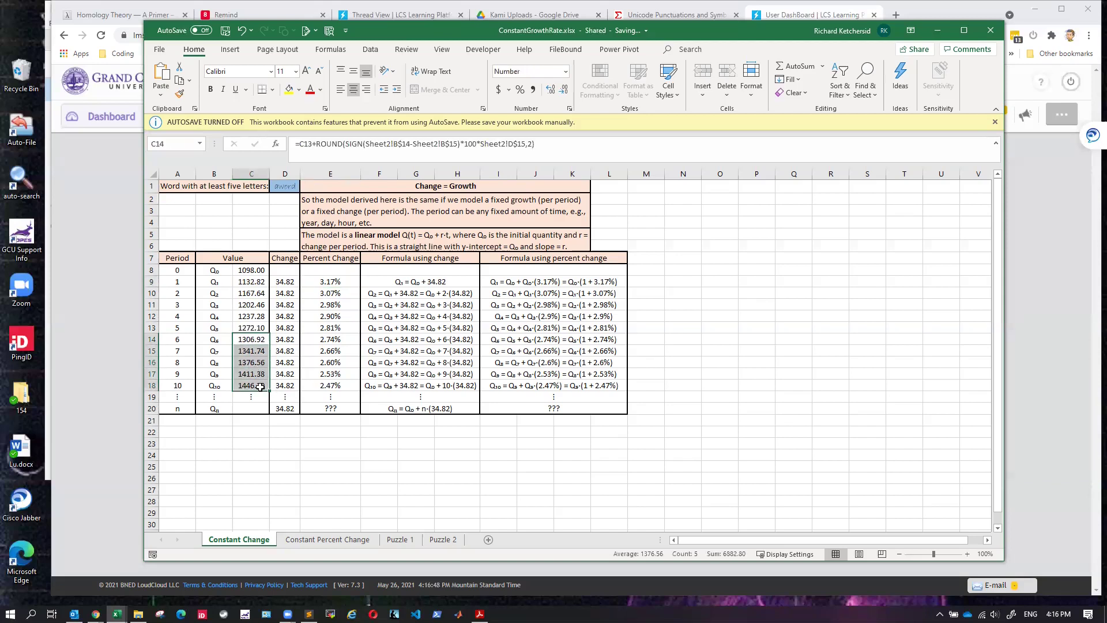
{"action": "left_click", "coordinate": [438, 432]}
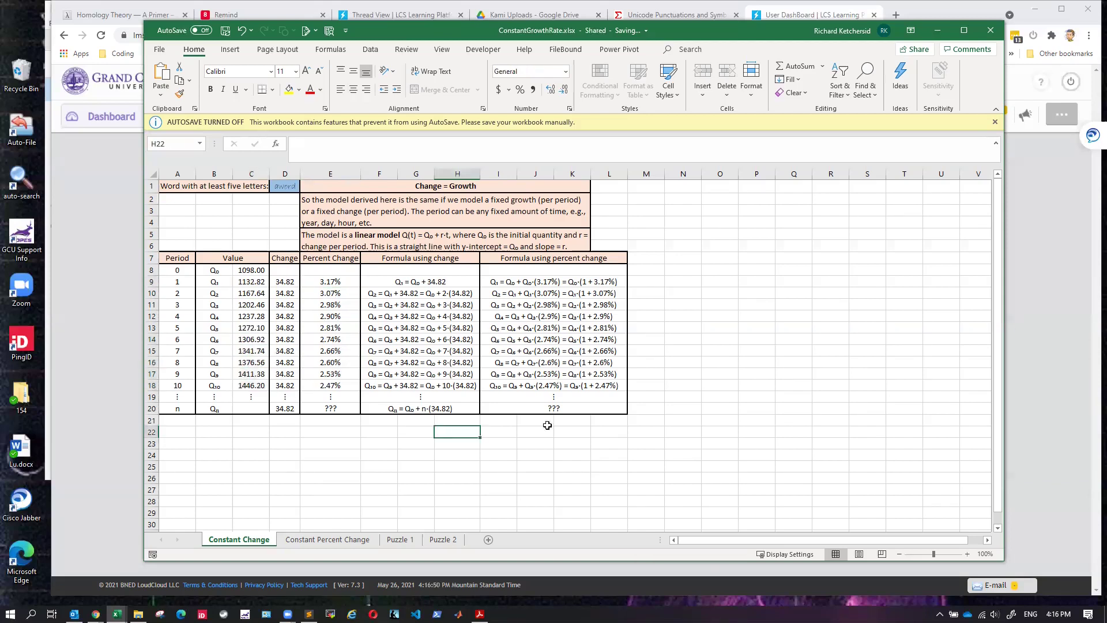
Step: Inspect the first Change formula and the percent-change text formulas for periods 1 to 10
{"action": "left_click", "coordinate": [526, 259]}
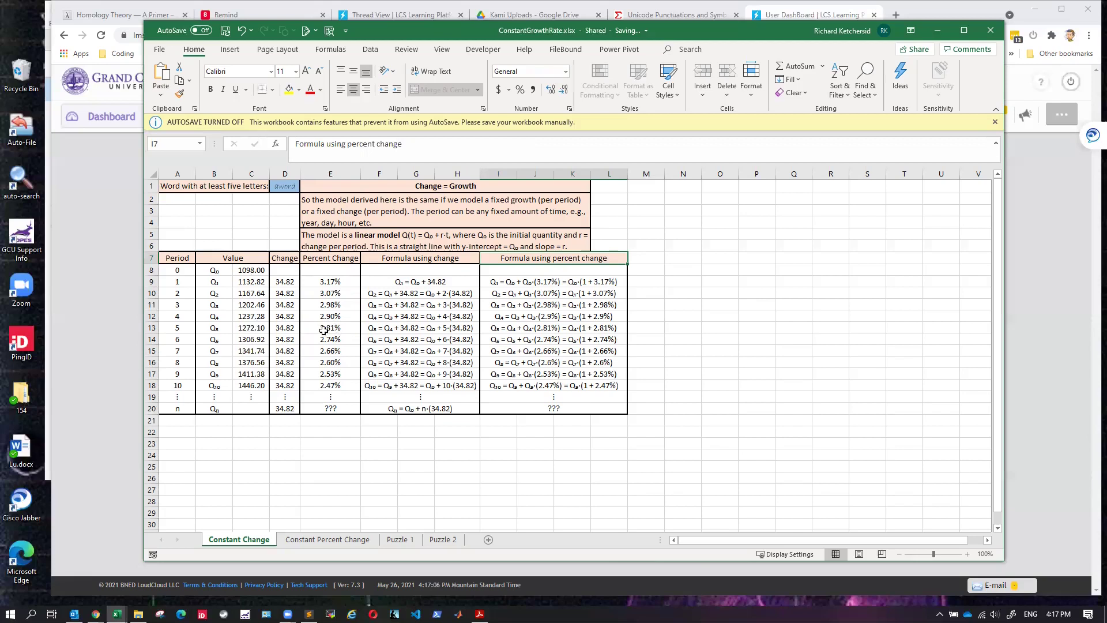
{"action": "left_click", "coordinate": [283, 284]}
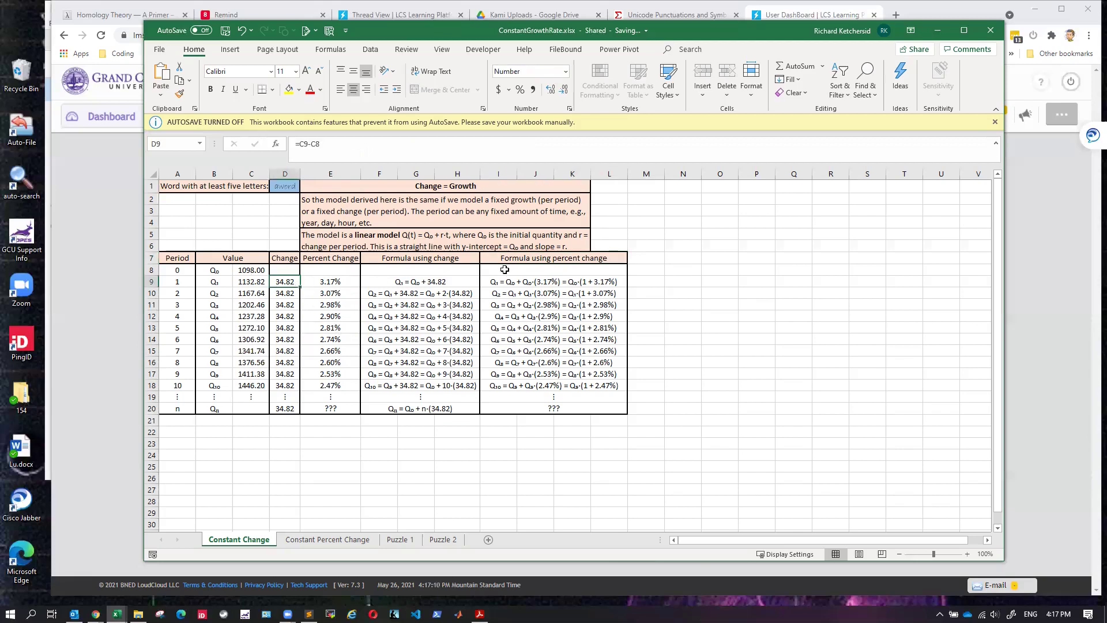
{"action": "left_click", "coordinate": [571, 281]}
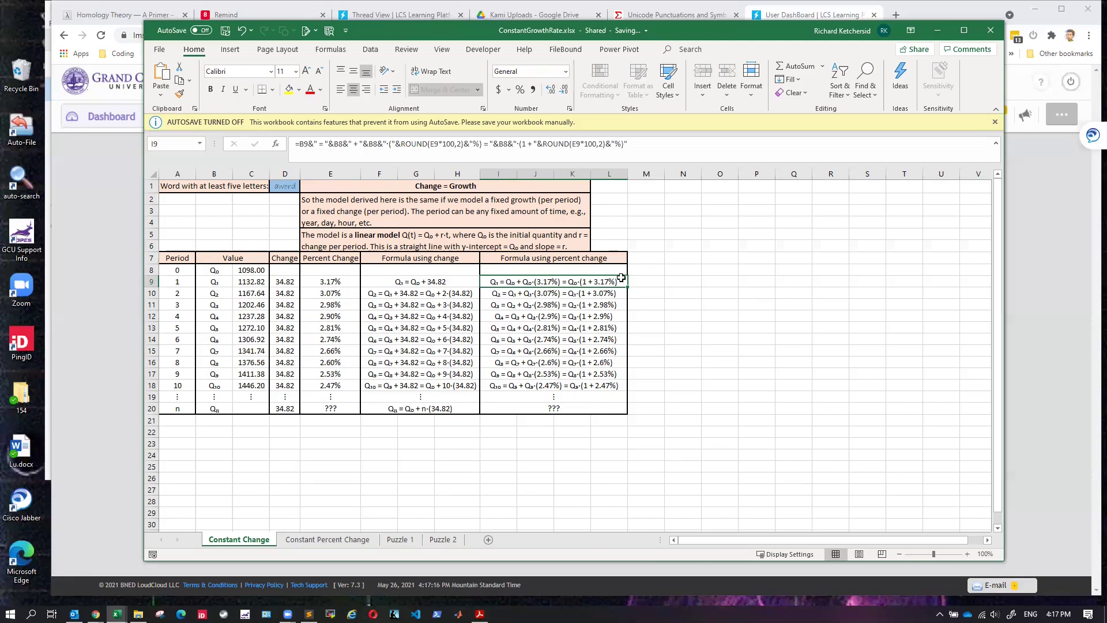
{"action": "left_click", "coordinate": [531, 293]}
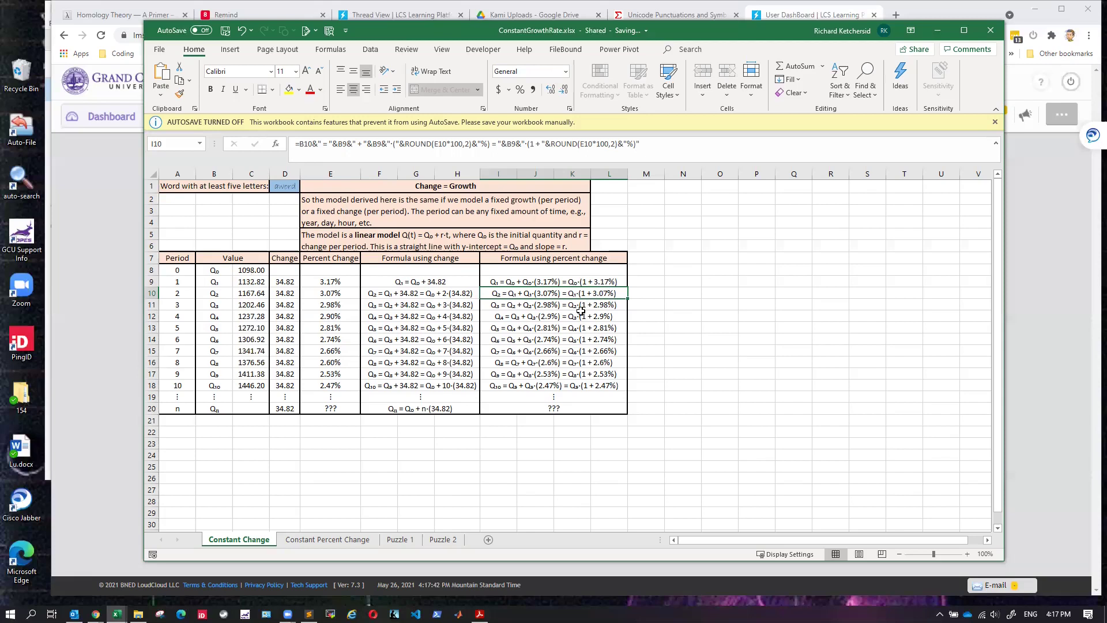
{"action": "key", "text": "Down"}
{"action": "key", "text": "Down"}
{"action": "key", "text": "Down"}
{"action": "left_click", "coordinate": [599, 383]}
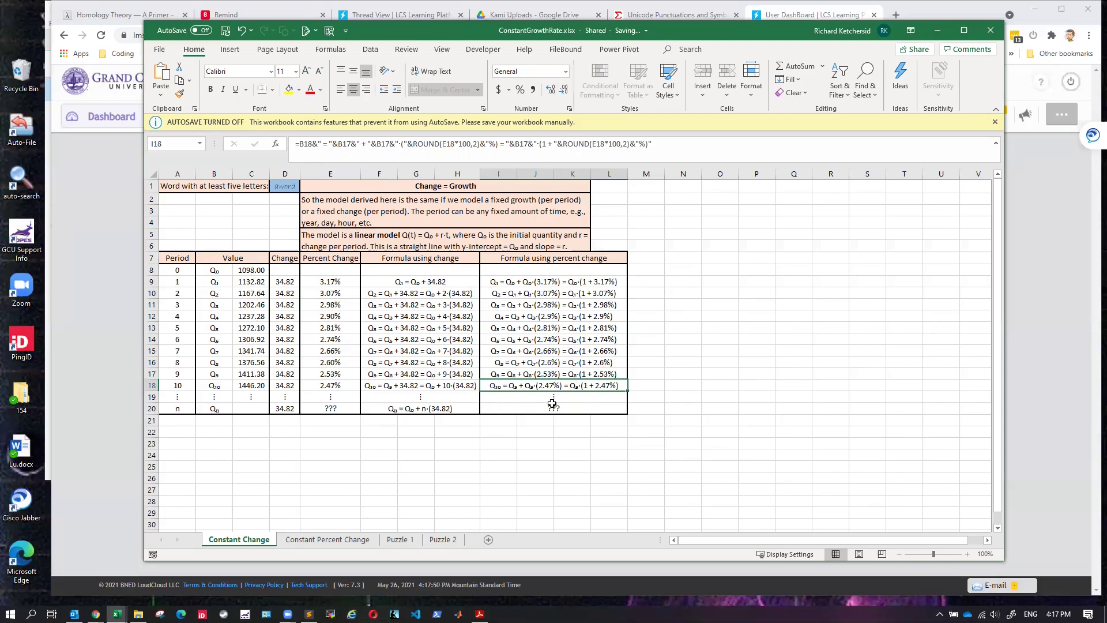
Step: Check the Percent Change formulas for periods 1 to 4 and highlight the whole column
{"action": "left_click", "coordinate": [331, 283]}
{"action": "left_click", "coordinate": [330, 295]}
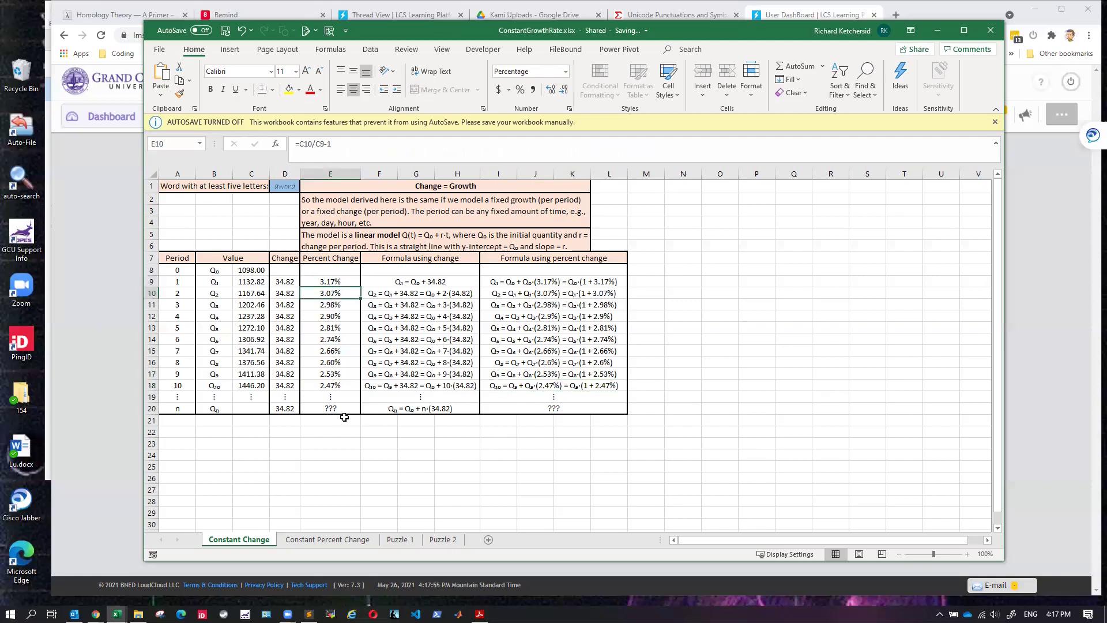
{"action": "left_click", "coordinate": [338, 305]}
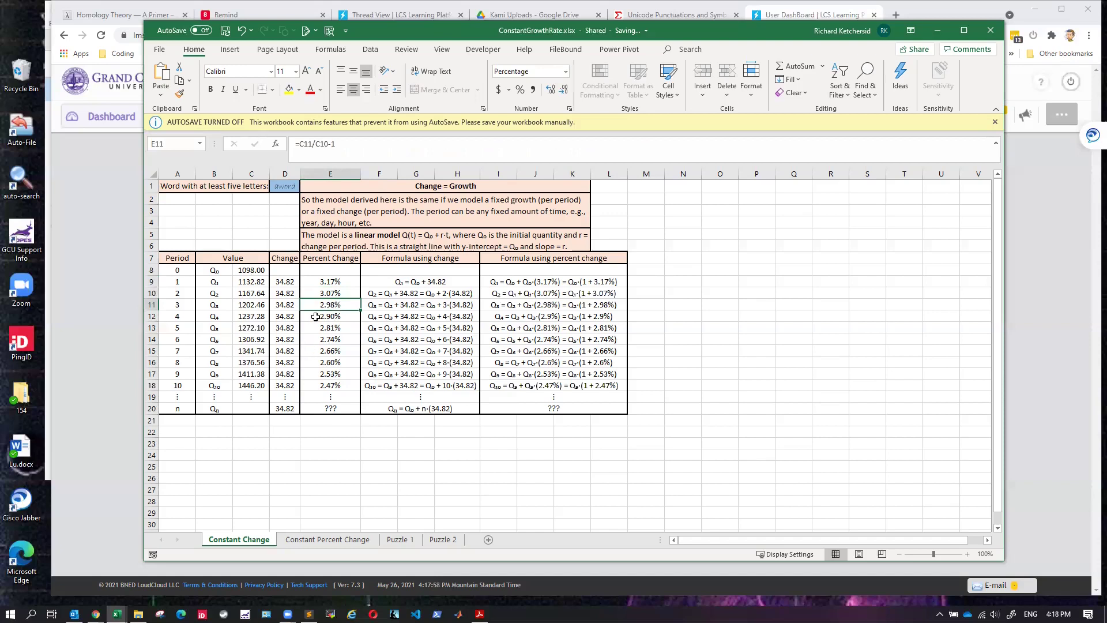
{"action": "left_click", "coordinate": [315, 317]}
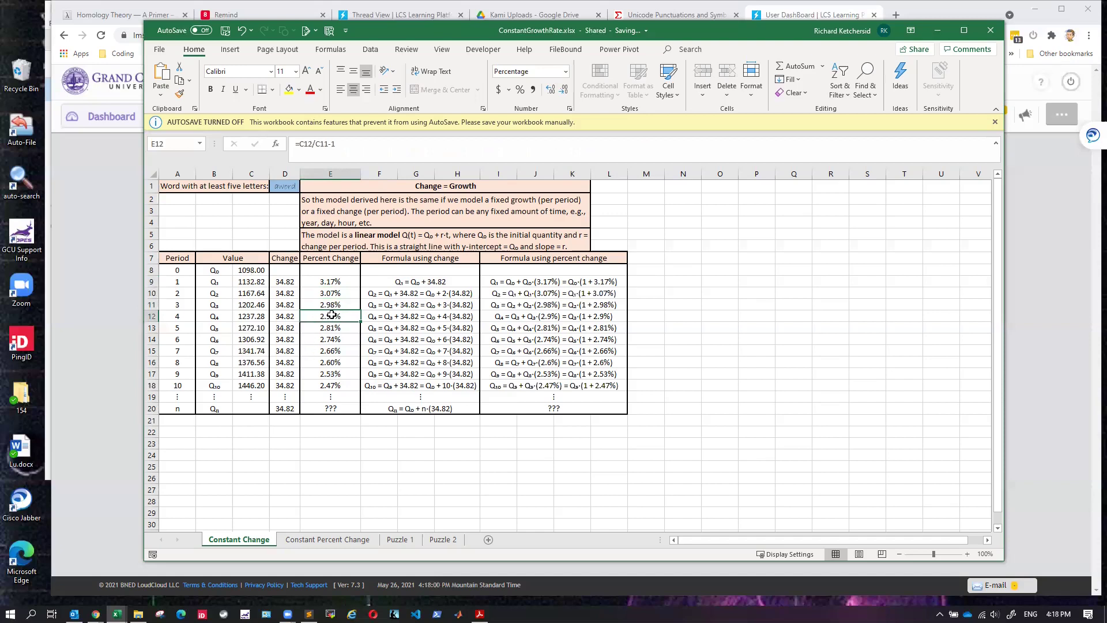
{"action": "left_click_drag", "start_coordinate": [335, 284], "coordinate": [334, 385]}
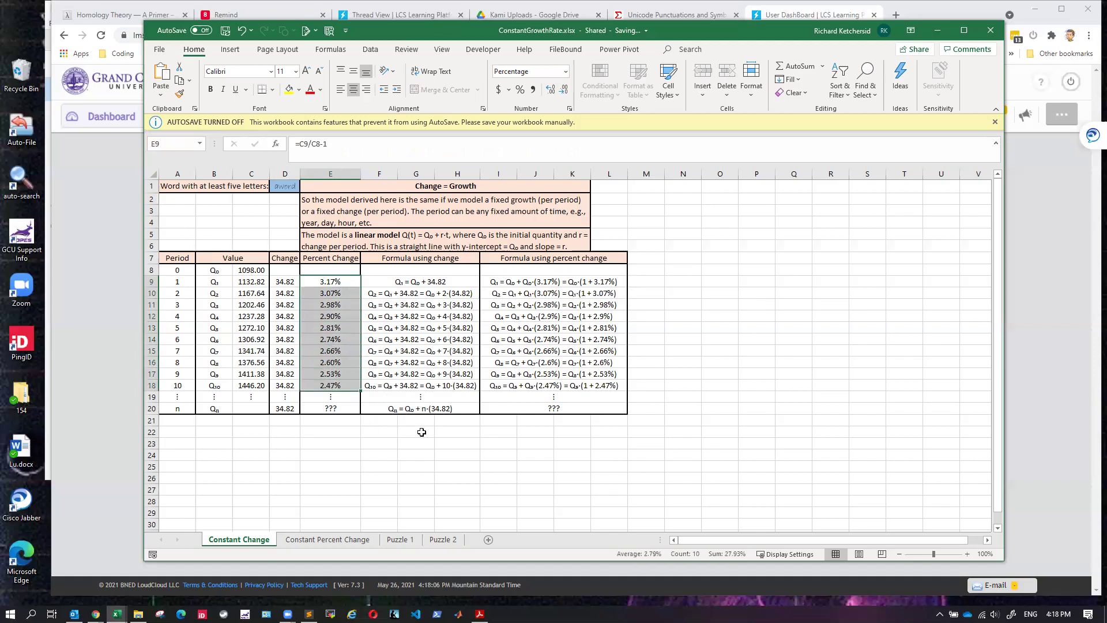
{"action": "left_click", "coordinate": [420, 441]}
Step: Check the Change formulas through period 10, then move to the Constant Percent Change sheet
{"action": "left_click", "coordinate": [292, 282]}
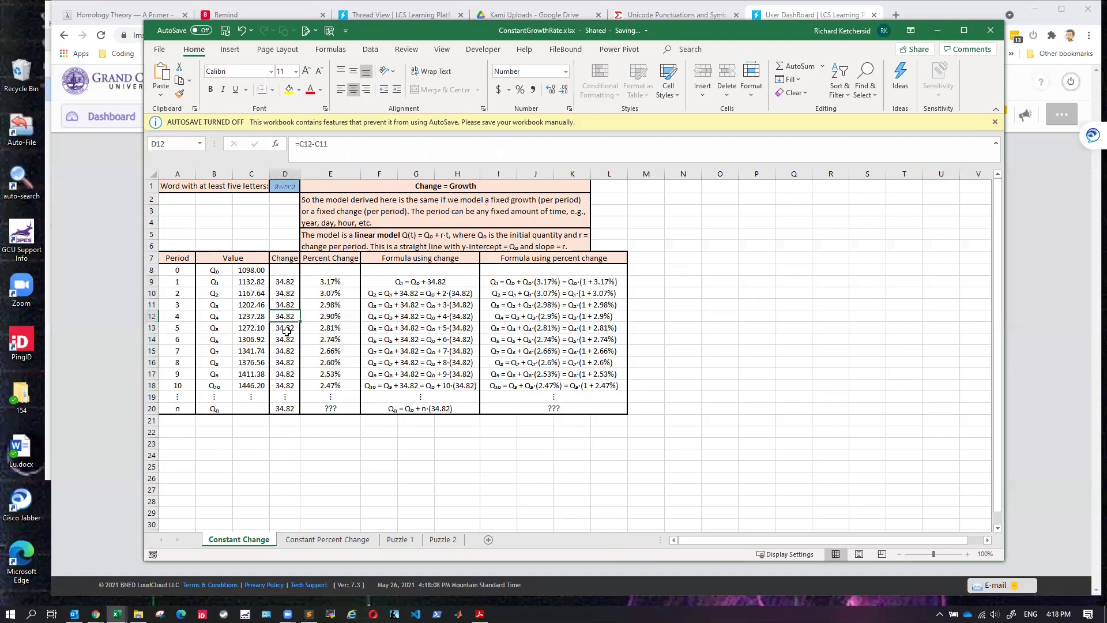
{"action": "left_click", "coordinate": [288, 349]}
{"action": "left_click", "coordinate": [290, 380]}
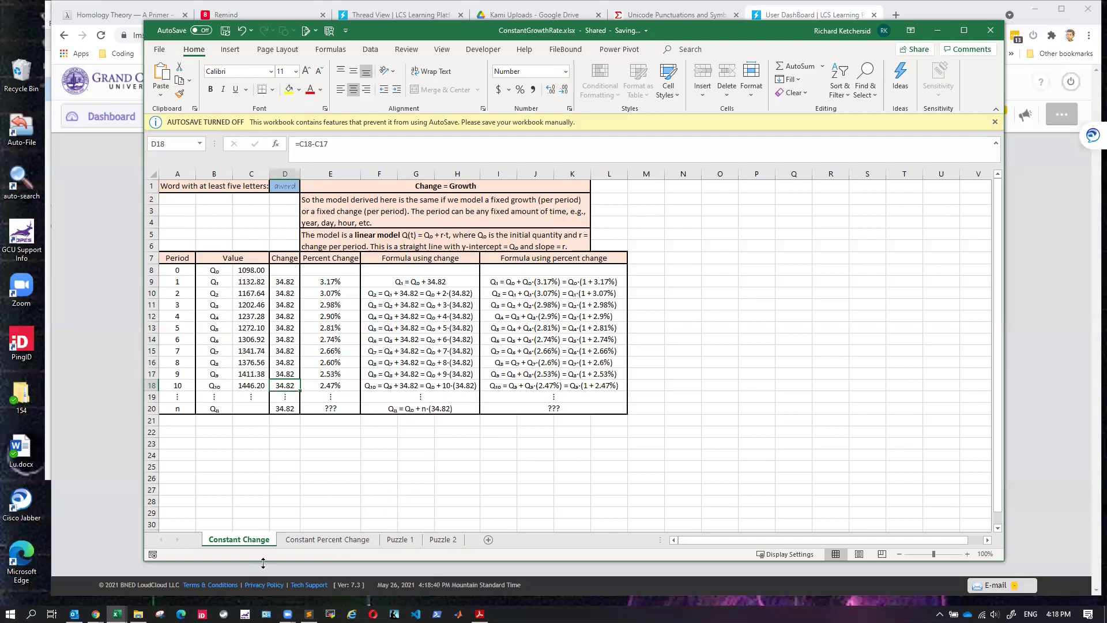
{"action": "left_click", "coordinate": [314, 544]}
{"action": "left_click", "coordinate": [281, 279]}
{"action": "left_click", "coordinate": [282, 292]}
{"action": "left_click", "coordinate": [284, 304]}
{"action": "left_click", "coordinate": [283, 326]}
{"action": "left_click", "coordinate": [286, 348]}
{"action": "left_click", "coordinate": [283, 361]}
{"action": "left_click", "coordinate": [283, 384]}
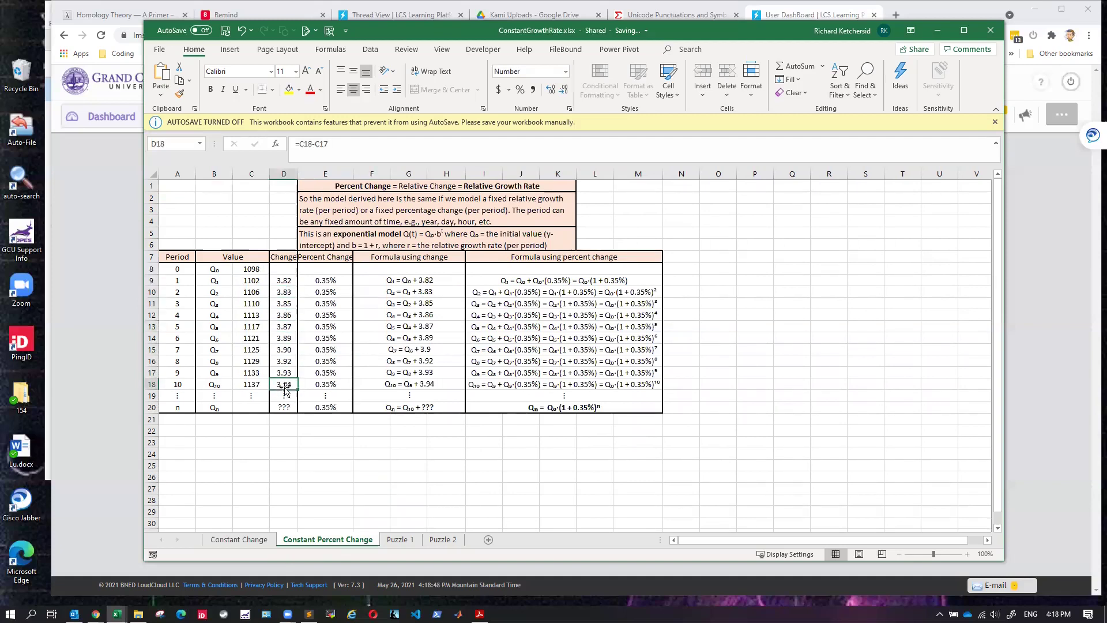
{"action": "left_click", "coordinate": [323, 280]}
{"action": "left_click", "coordinate": [320, 293]}
{"action": "left_click", "coordinate": [322, 304]}
{"action": "left_click", "coordinate": [322, 315]}
{"action": "left_click", "coordinate": [323, 338]}
{"action": "left_click", "coordinate": [332, 373]}
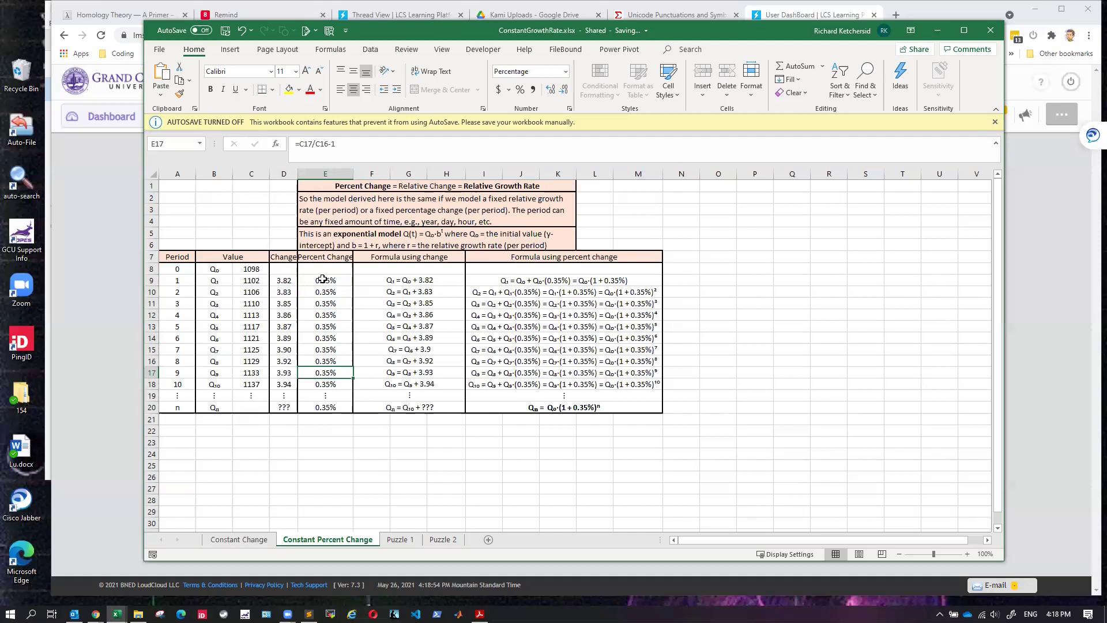
{"action": "left_click", "coordinate": [407, 277]}
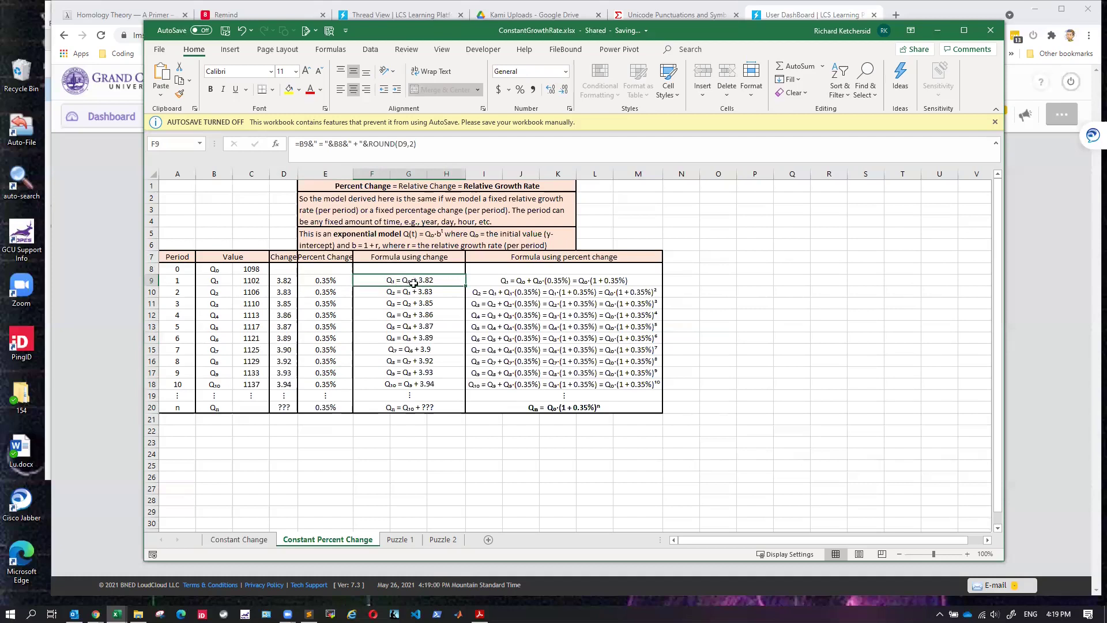
{"action": "left_click", "coordinate": [286, 281]}
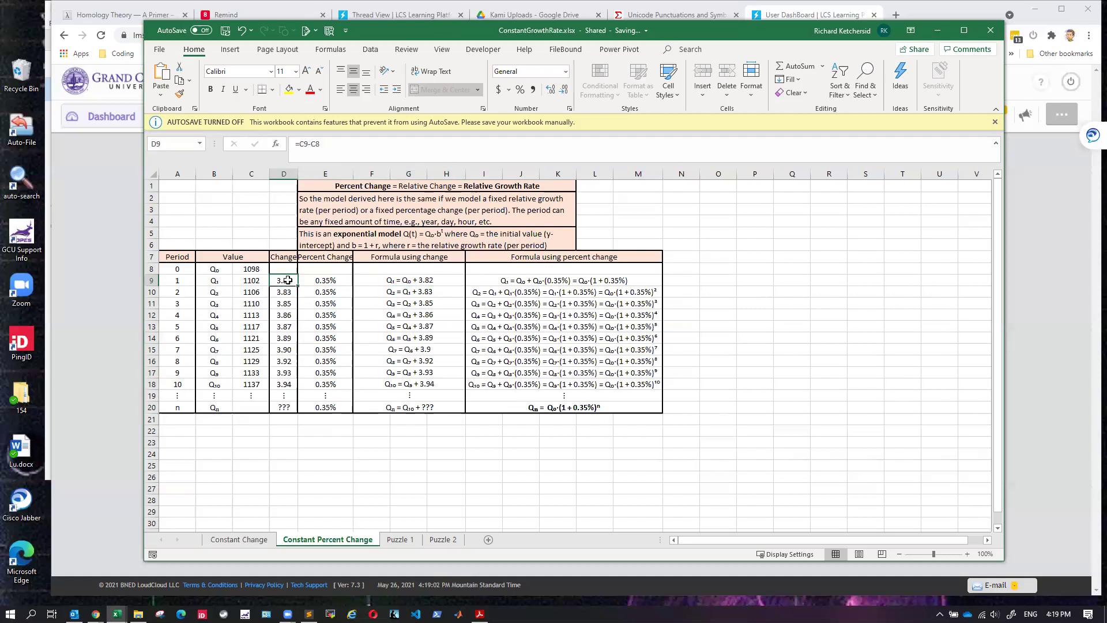
{"action": "left_click", "coordinate": [388, 293]}
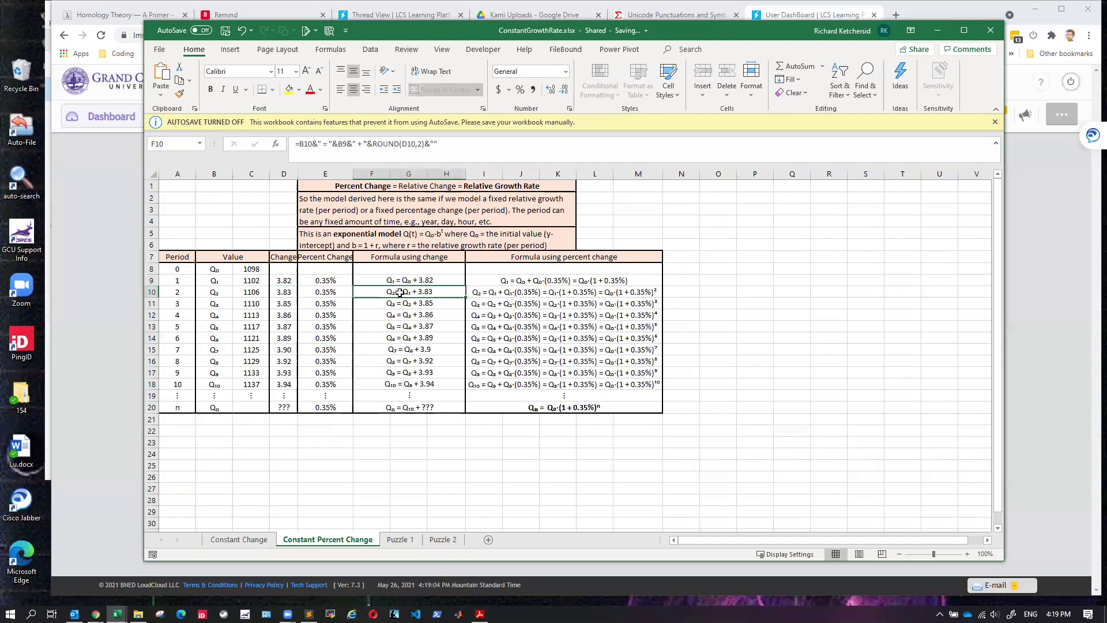
{"action": "left_click", "coordinate": [284, 292]}
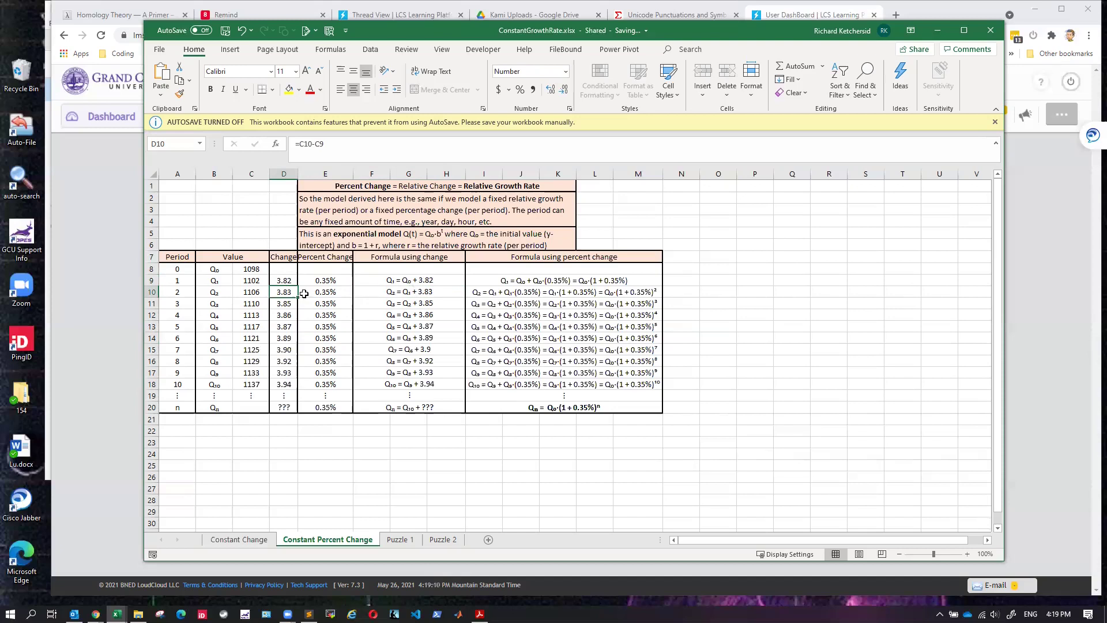
{"action": "left_click", "coordinate": [284, 280]}
{"action": "left_click", "coordinate": [286, 293]}
{"action": "left_click_drag", "start_coordinate": [410, 281], "coordinate": [406, 373]}
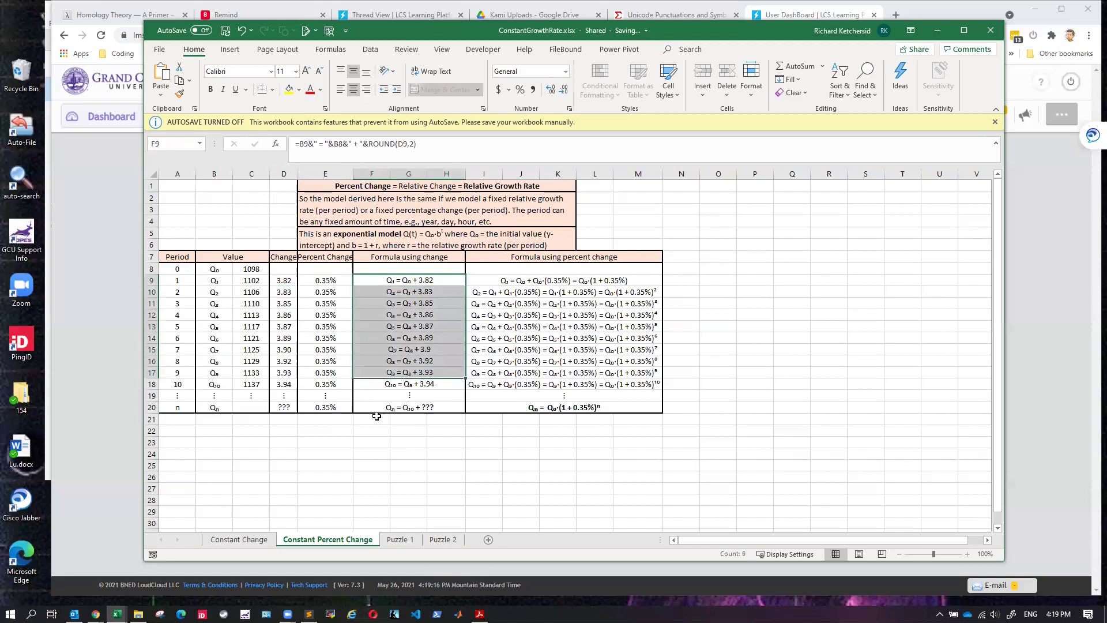
{"action": "left_click", "coordinate": [287, 281]}
{"action": "left_click", "coordinate": [291, 293]}
{"action": "left_click", "coordinate": [291, 305]}
{"action": "left_click", "coordinate": [291, 316]}
{"action": "left_click", "coordinate": [293, 327]}
{"action": "left_click_drag", "start_coordinate": [289, 281], "coordinate": [288, 385]}
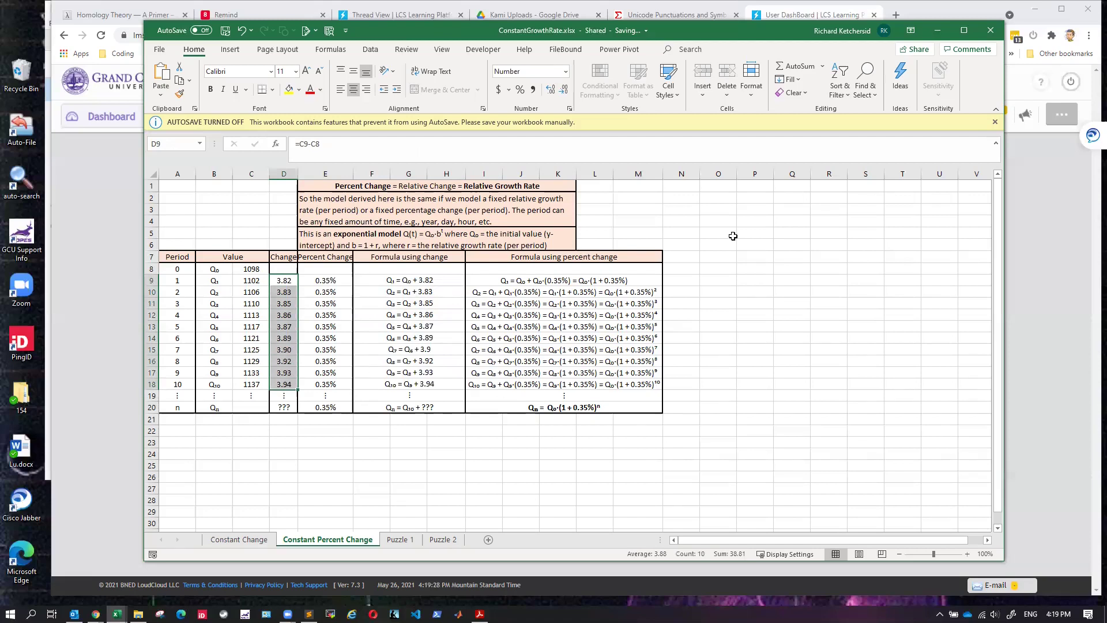
{"action": "left_click", "coordinate": [507, 306]}
{"action": "left_click_drag", "start_coordinate": [324, 280], "coordinate": [325, 369]}
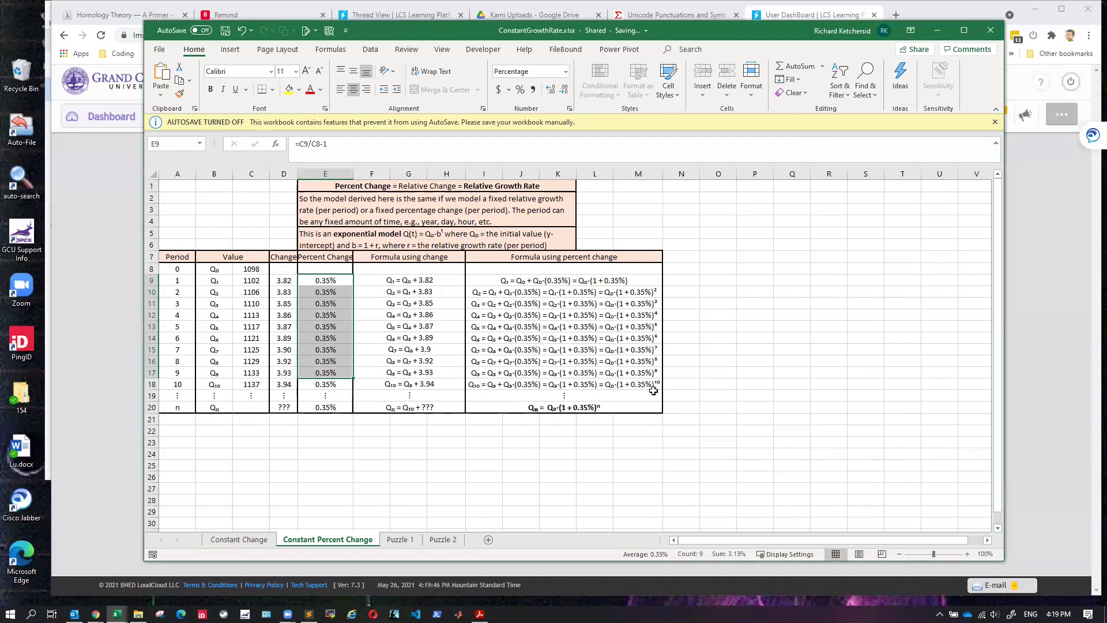
Step: Read the percent-change text formulas for periods 1–5 and the general Qn formula, then return to Constant Change
{"action": "left_click", "coordinate": [783, 282]}
{"action": "left_click", "coordinate": [566, 282]}
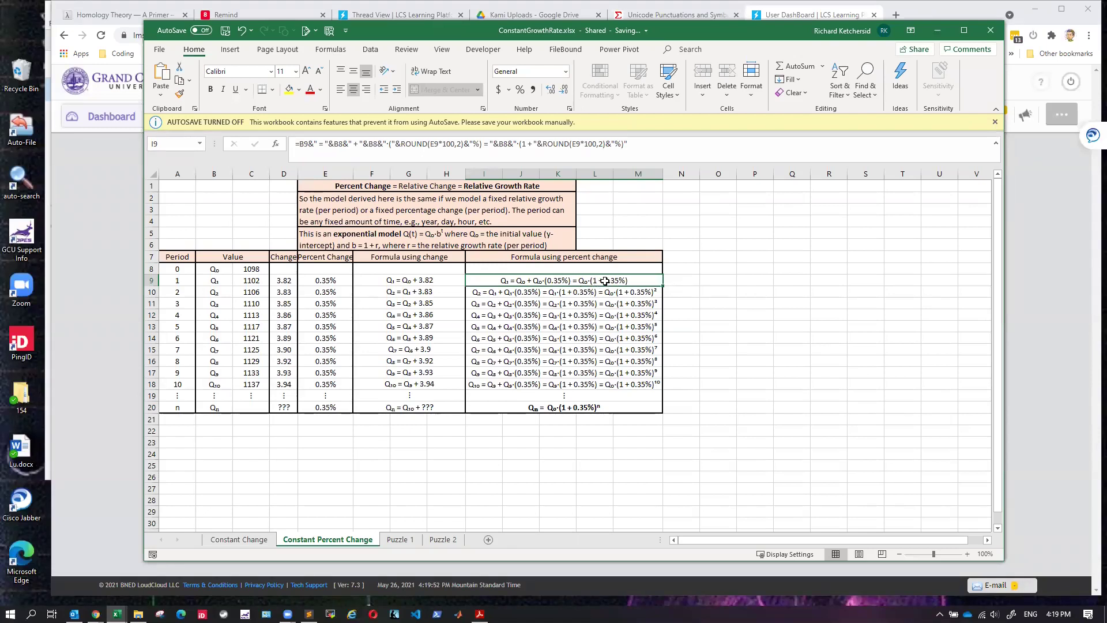
{"action": "left_click", "coordinate": [473, 293]}
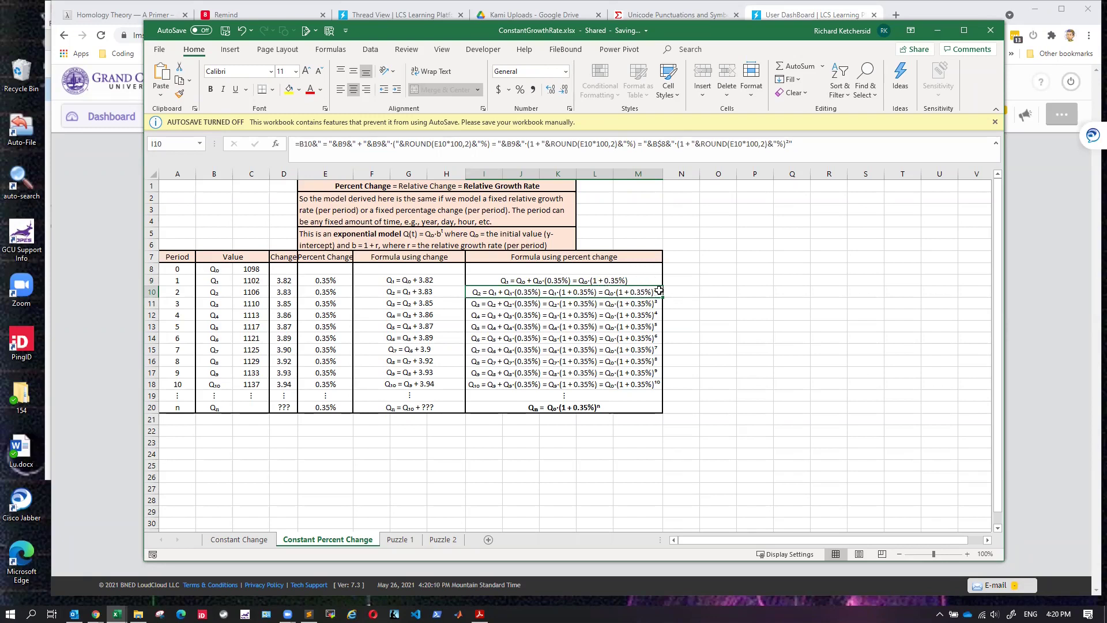
{"action": "left_click", "coordinate": [534, 306]}
{"action": "left_click", "coordinate": [540, 317]}
{"action": "left_click", "coordinate": [543, 327]}
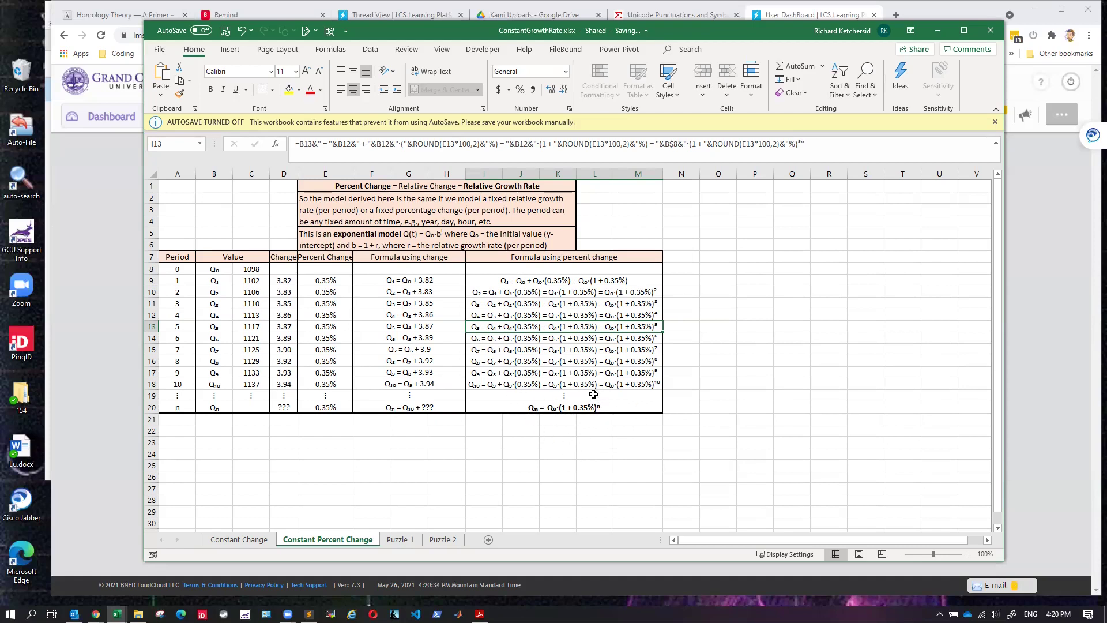
{"action": "left_click", "coordinate": [564, 408]}
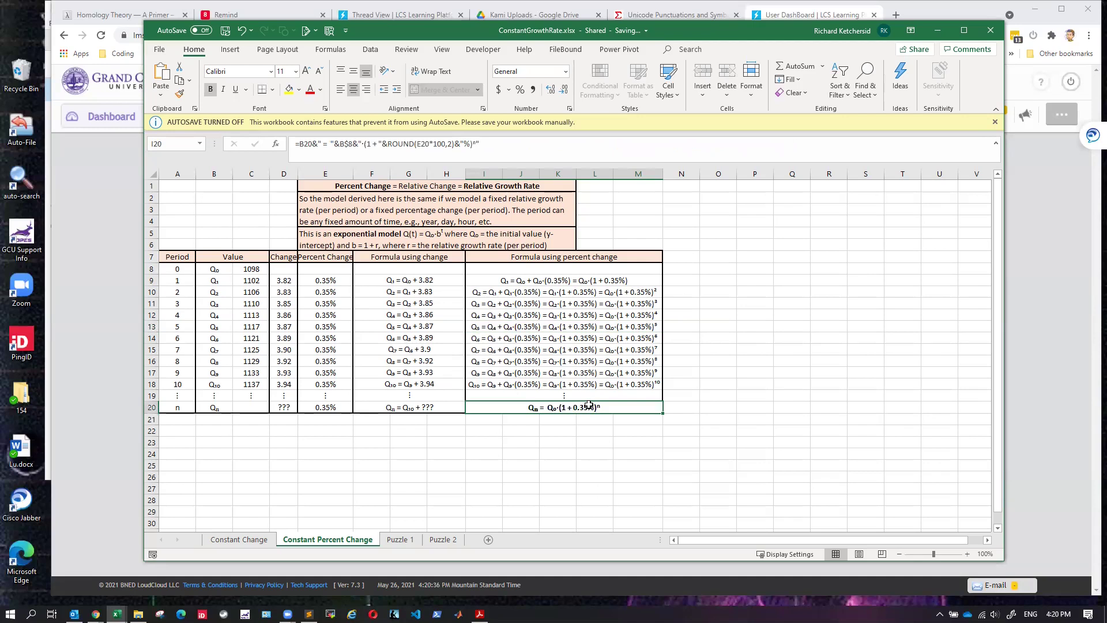
{"action": "left_click", "coordinate": [240, 542]}
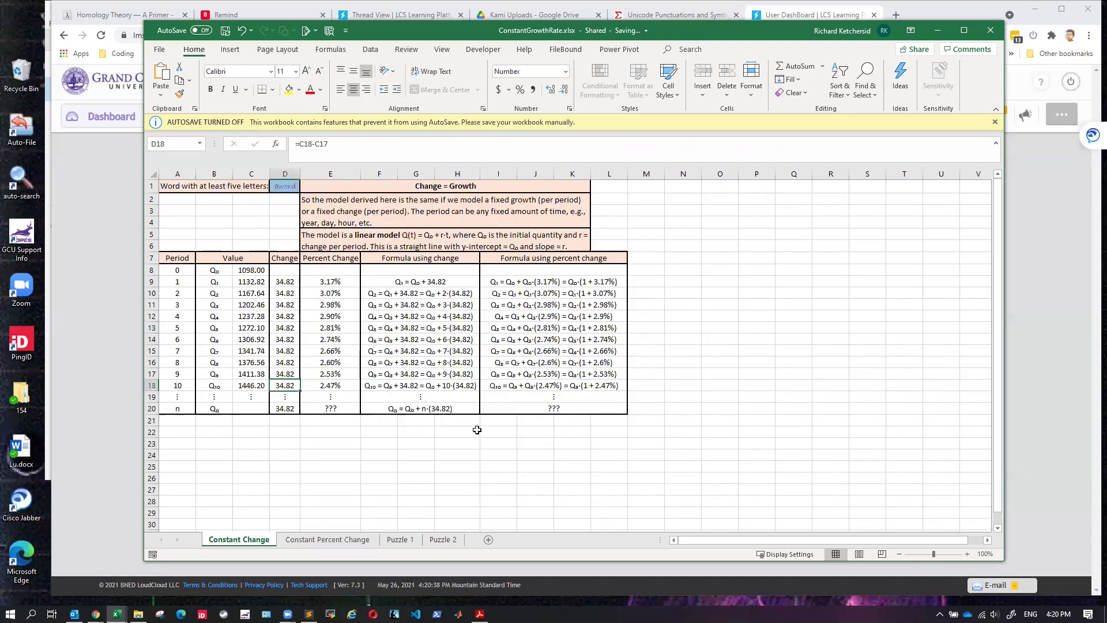
Step: Review the general Qn formula and linear model description, then glance at the other sheets
{"action": "left_click", "coordinate": [447, 407]}
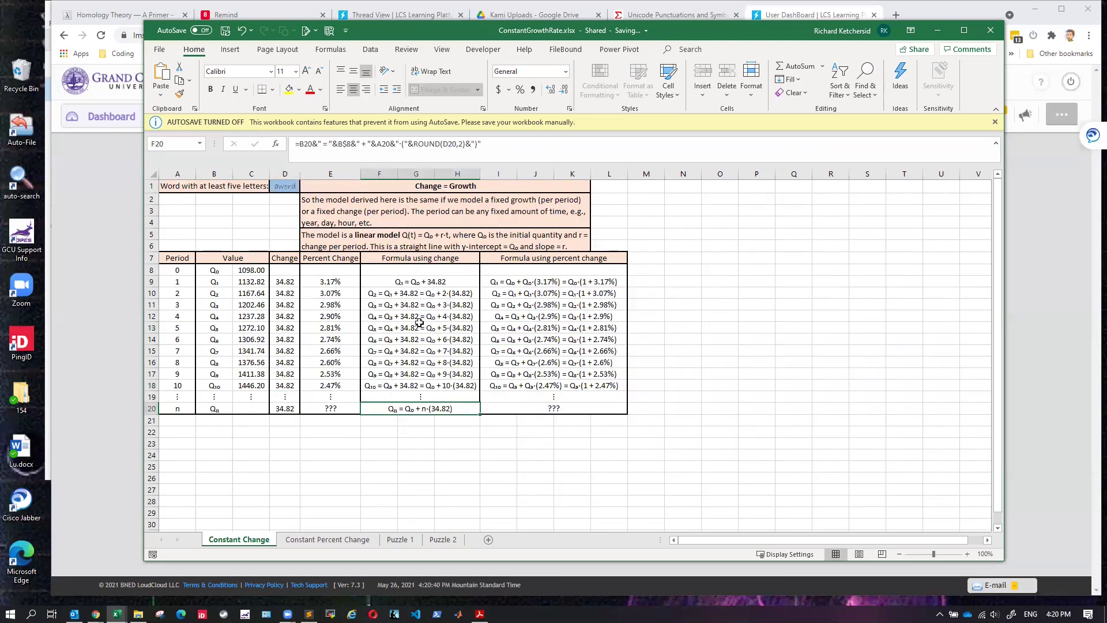
{"action": "left_click", "coordinate": [419, 240]}
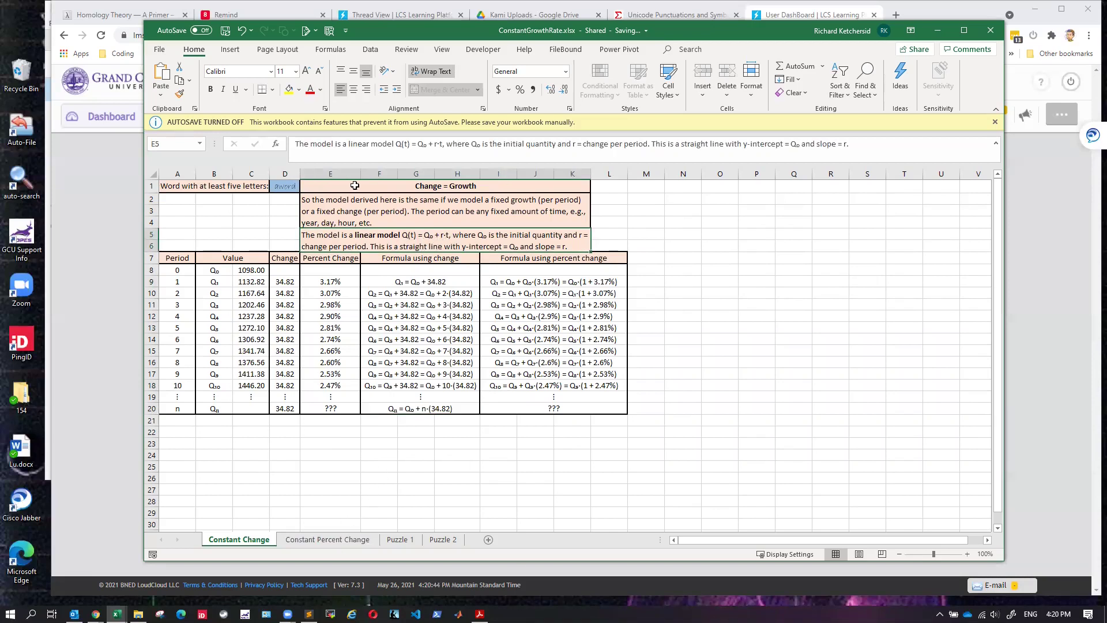
{"action": "left_click", "coordinate": [327, 539]}
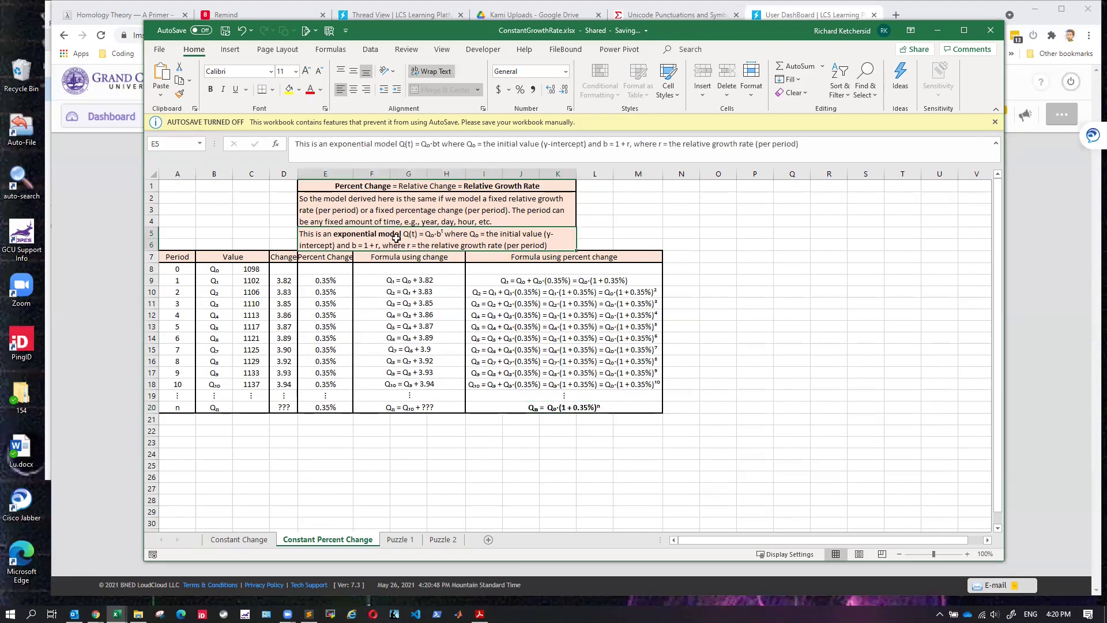
{"action": "left_click", "coordinate": [400, 540]}
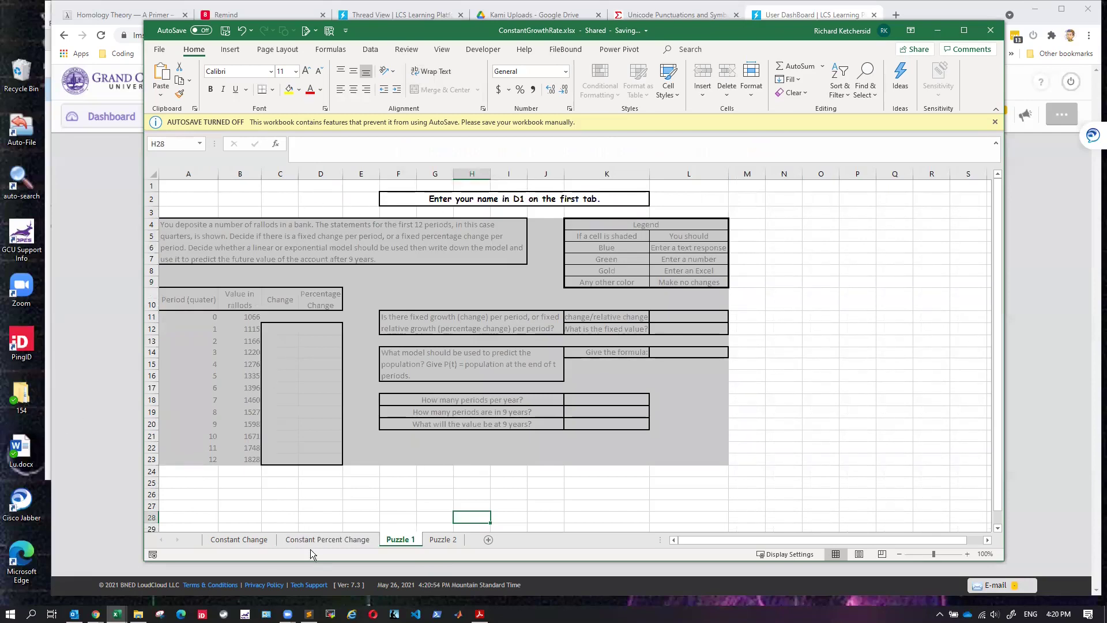
Step: Enter your name in D1 of the Constant Change sheet and return to Puzzle 1
{"action": "left_click", "coordinate": [252, 540]}
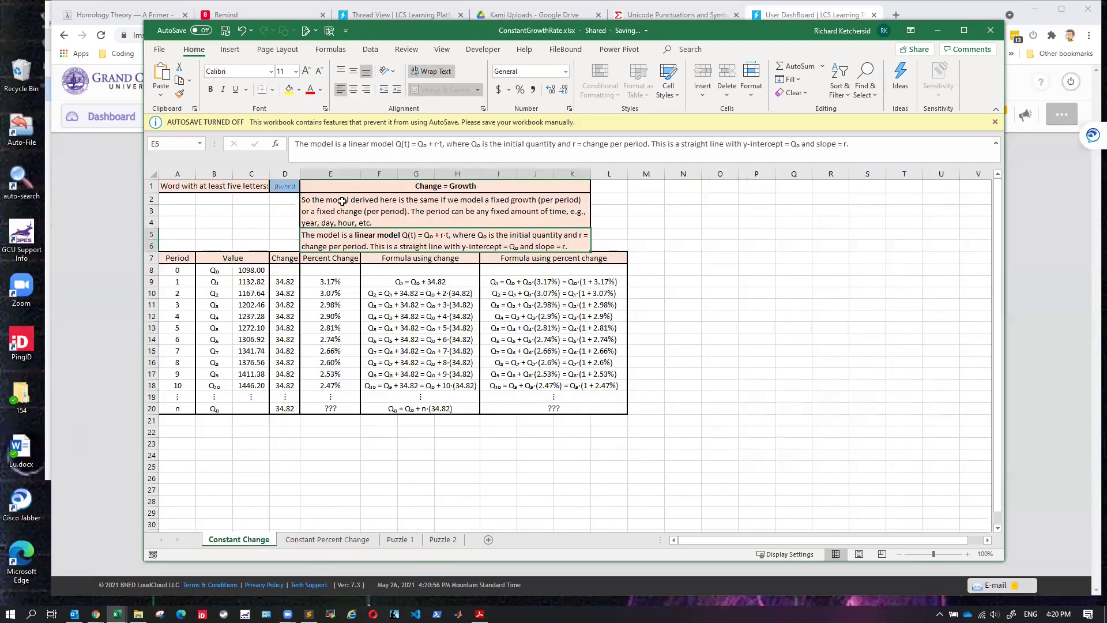
{"action": "left_click", "coordinate": [285, 187]}
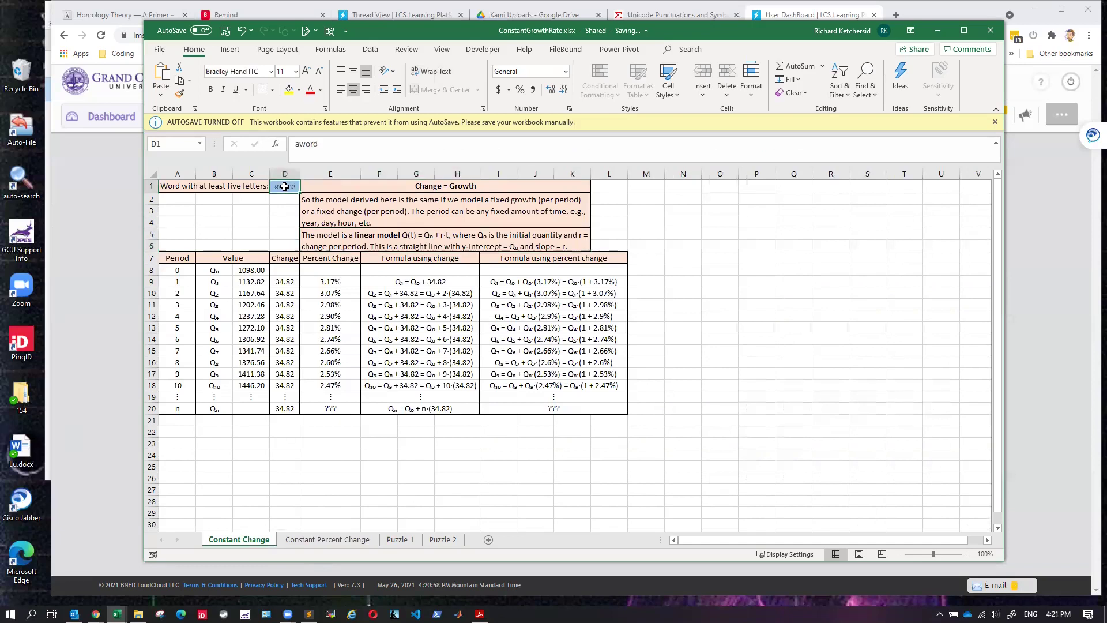
{"action": "type", "text": "richar"}
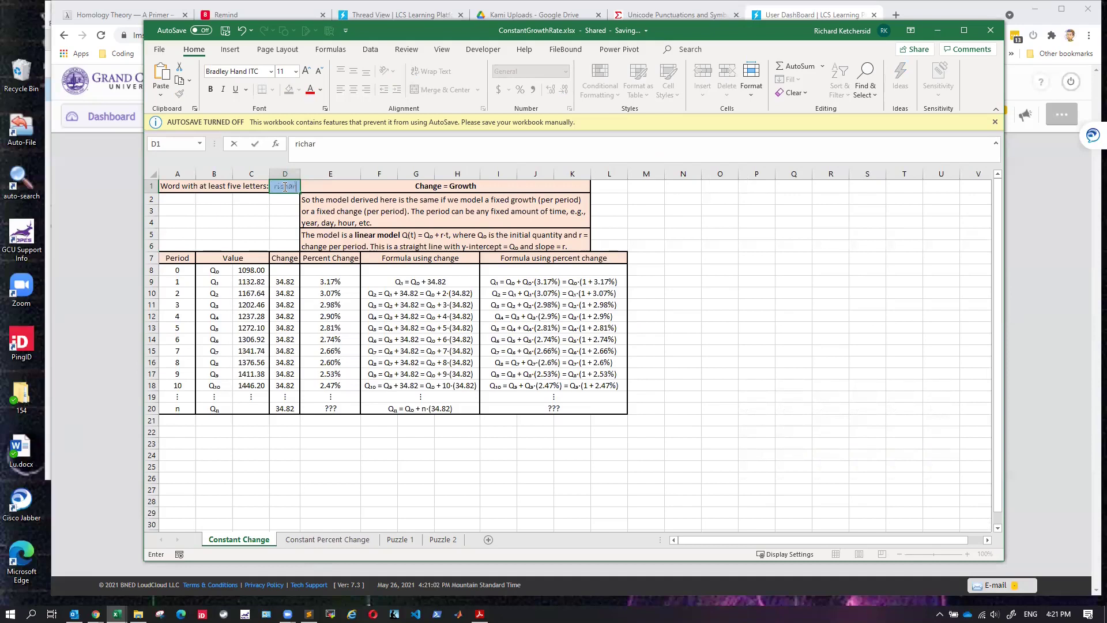
{"action": "key", "text": "Return"}
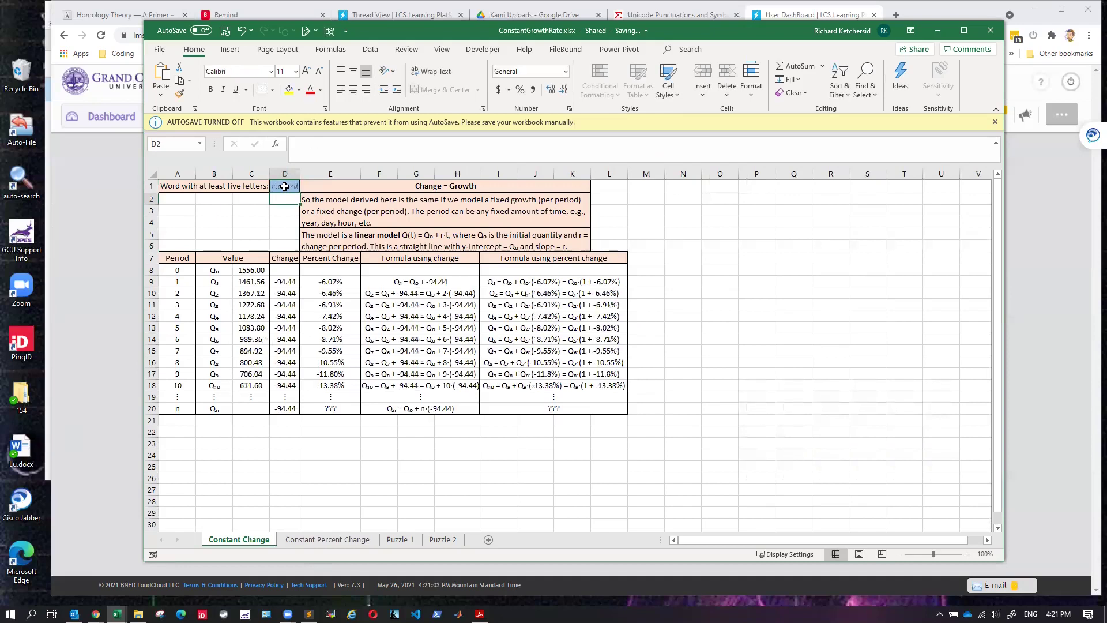
{"action": "left_click", "coordinate": [400, 540]}
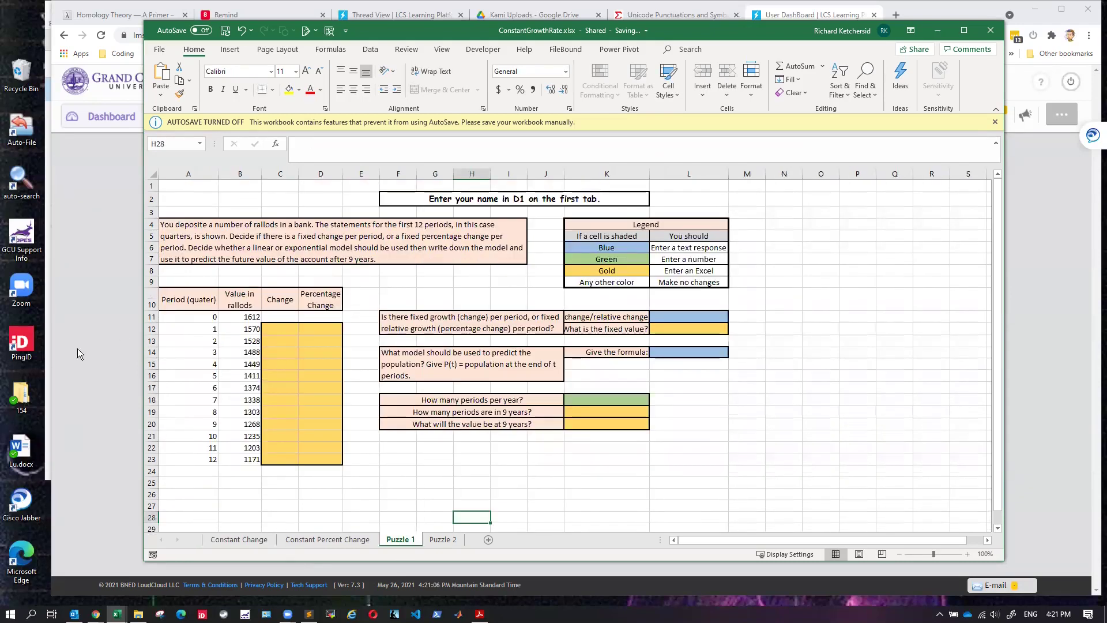
Step: Enter the change formula =B12-B11 in cell C12
{"action": "left_click", "coordinate": [291, 330]}
{"action": "key", "text": "Down"}
{"action": "key", "text": "Down"}
{"action": "key", "text": "Left"}
{"action": "left_click", "coordinate": [306, 379]}
{"action": "left_click", "coordinate": [286, 331]}
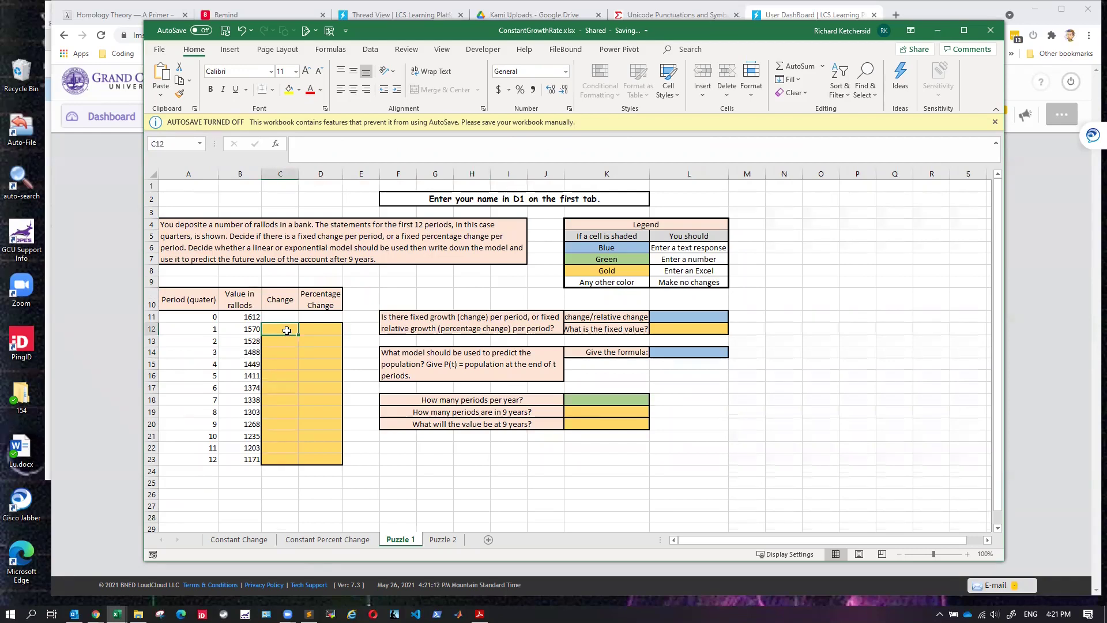
{"action": "type", "text": "="}
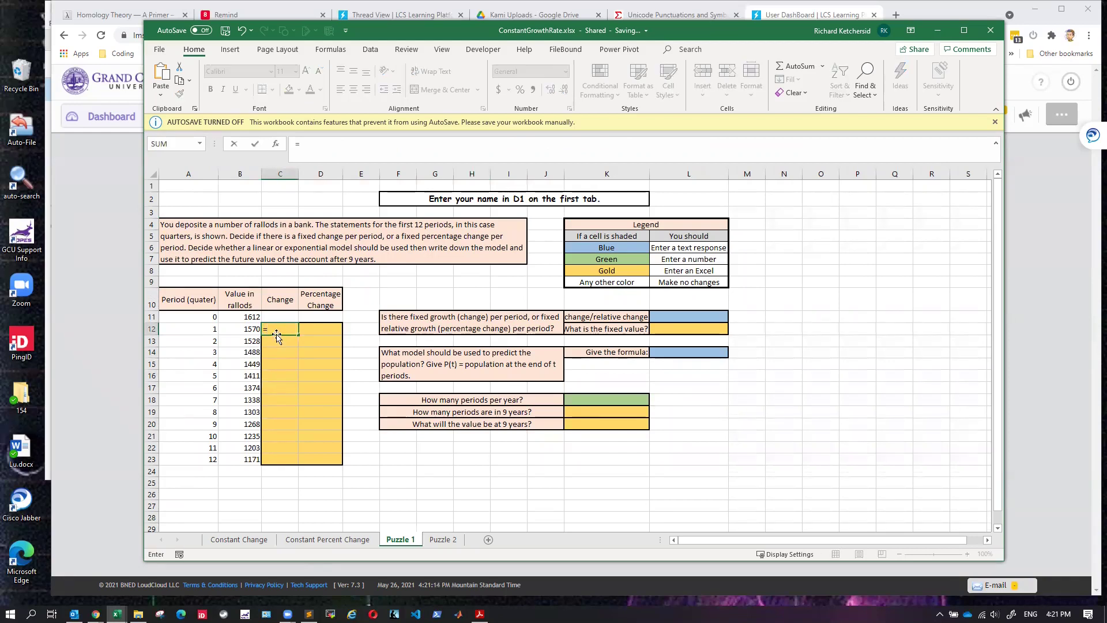
{"action": "left_click", "coordinate": [253, 330]}
{"action": "type", "text": "-"}
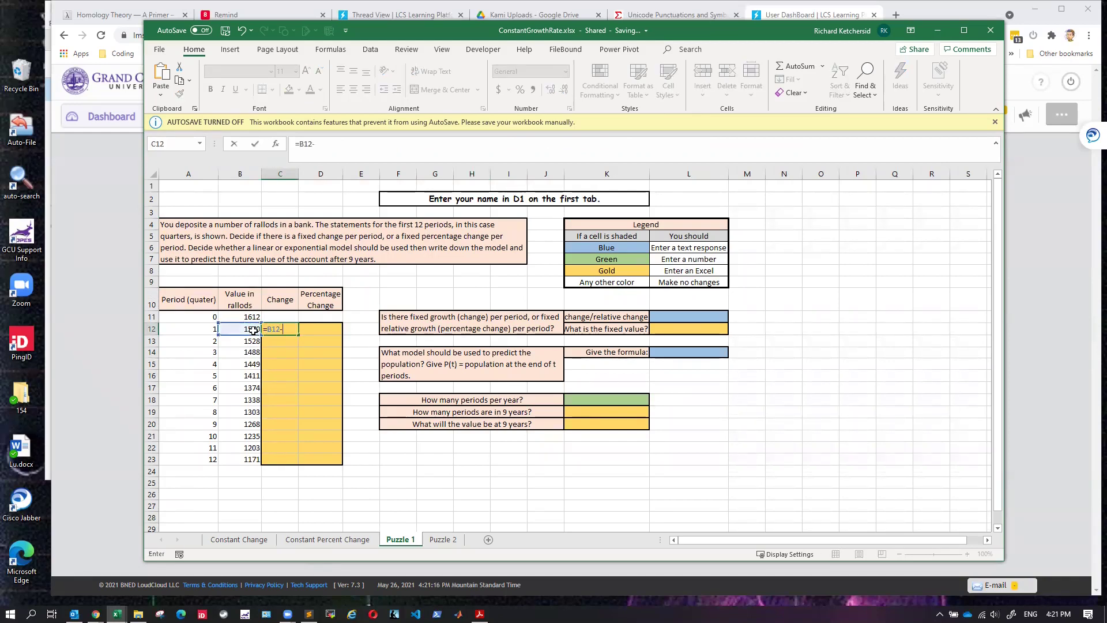
{"action": "left_click", "coordinate": [246, 317]}
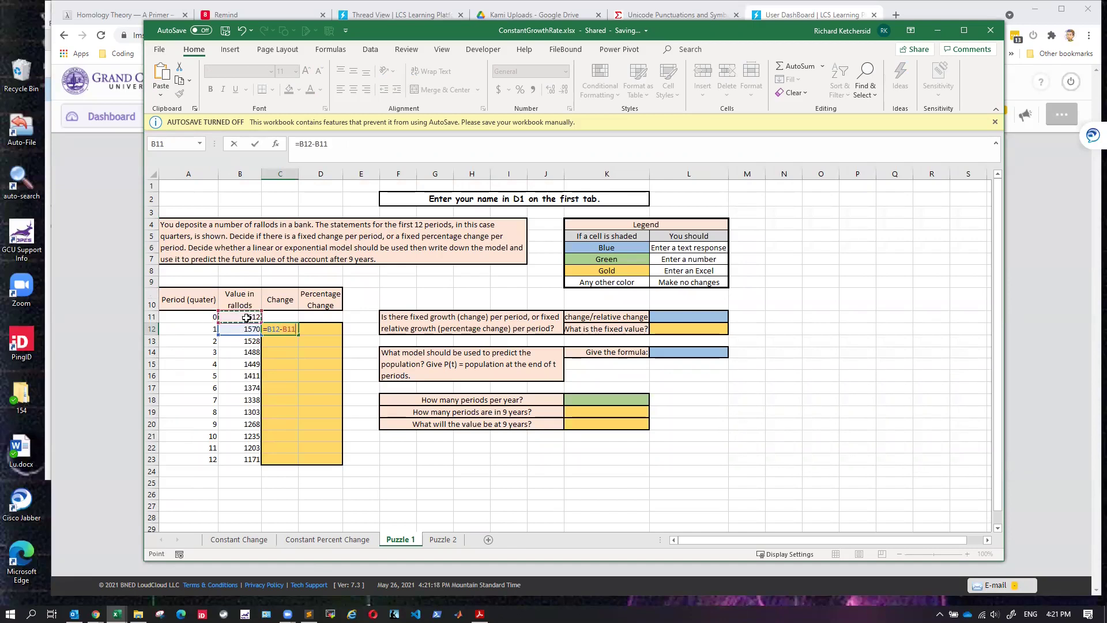
{"action": "key", "text": "ctrl+Return"}
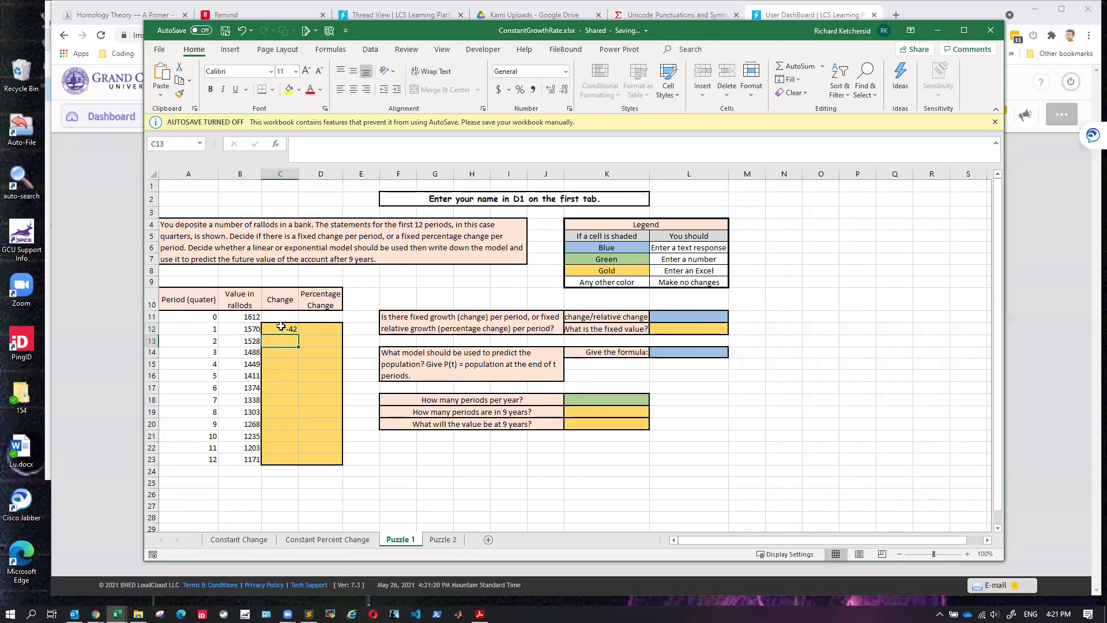
Step: Fill the change formula down to C23, giving -42 down to -32
{"action": "double_click", "coordinate": [297, 335]}
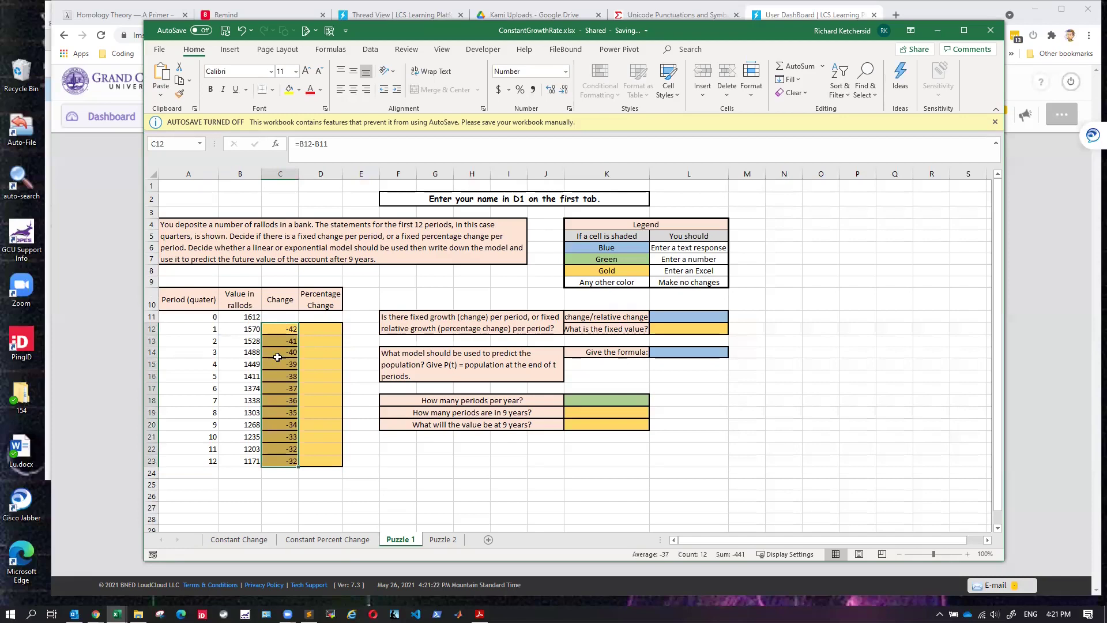
{"action": "left_click_drag", "start_coordinate": [291, 329], "coordinate": [284, 462]}
{"action": "left_click_drag", "start_coordinate": [279, 328], "coordinate": [291, 465]}
{"action": "left_click", "coordinate": [312, 327]}
Step: Enter the percentage change formula =B12/B11-1 in cell D12
{"action": "type", "text": "="}
{"action": "left_click", "coordinate": [229, 331]}
{"action": "type", "text": "/"}
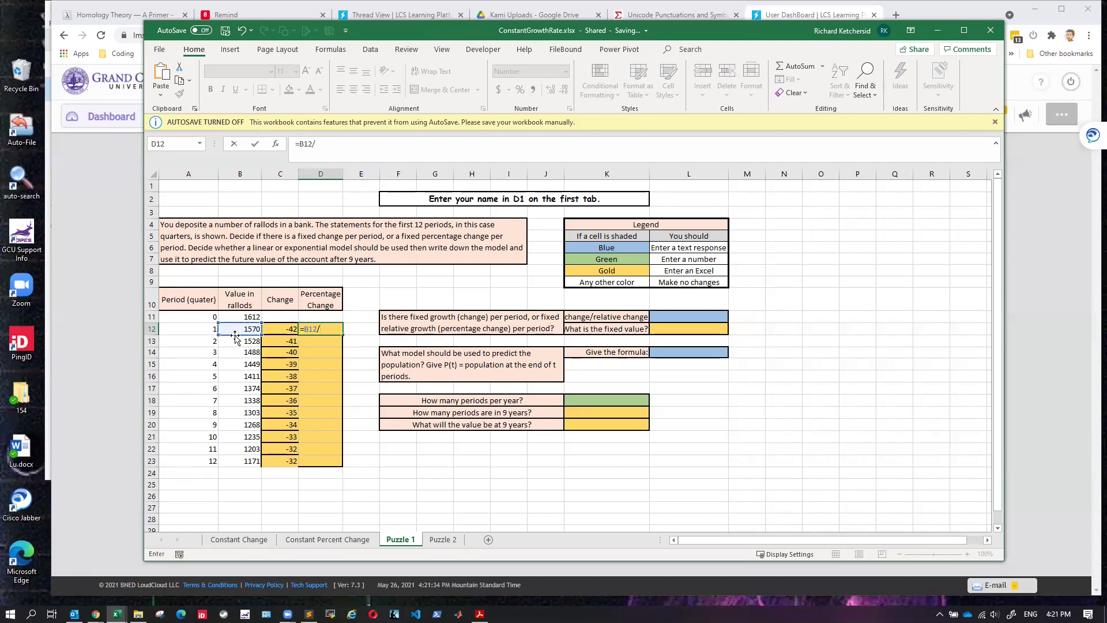
{"action": "left_click", "coordinate": [236, 318]}
{"action": "type", "text": "-"}
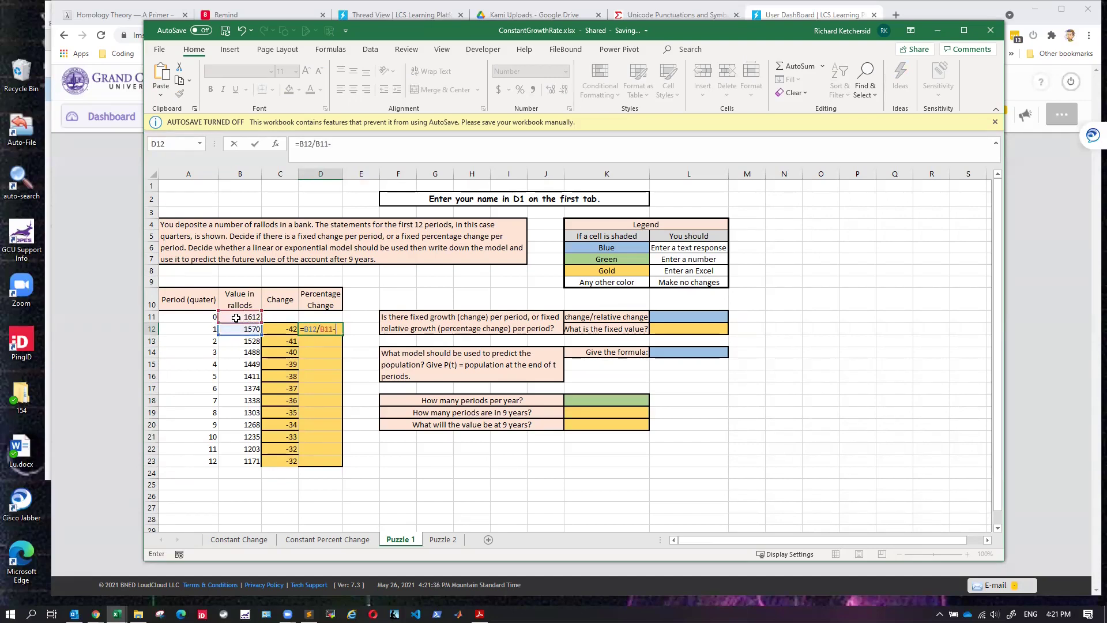
{"action": "type", "text": "1"}
{"action": "key", "text": "ctrl+Return"}
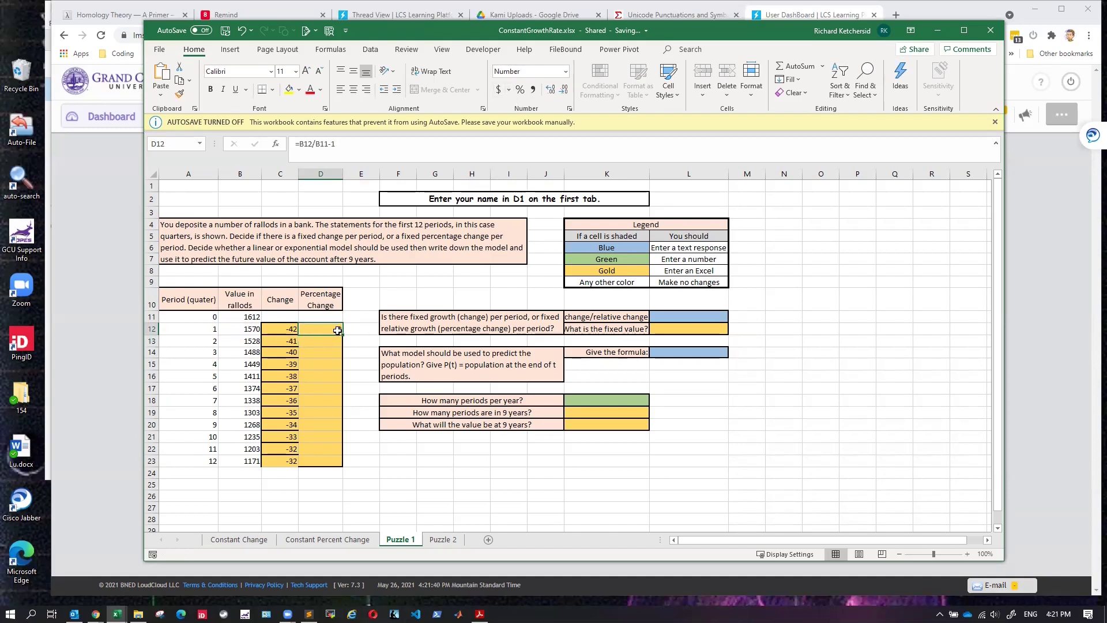
Step: Fill the formula down to D23 and format D12:D23 as percent, showing -2.63%
{"action": "double_click", "coordinate": [341, 335]}
{"action": "left_click_drag", "start_coordinate": [321, 329], "coordinate": [320, 462]}
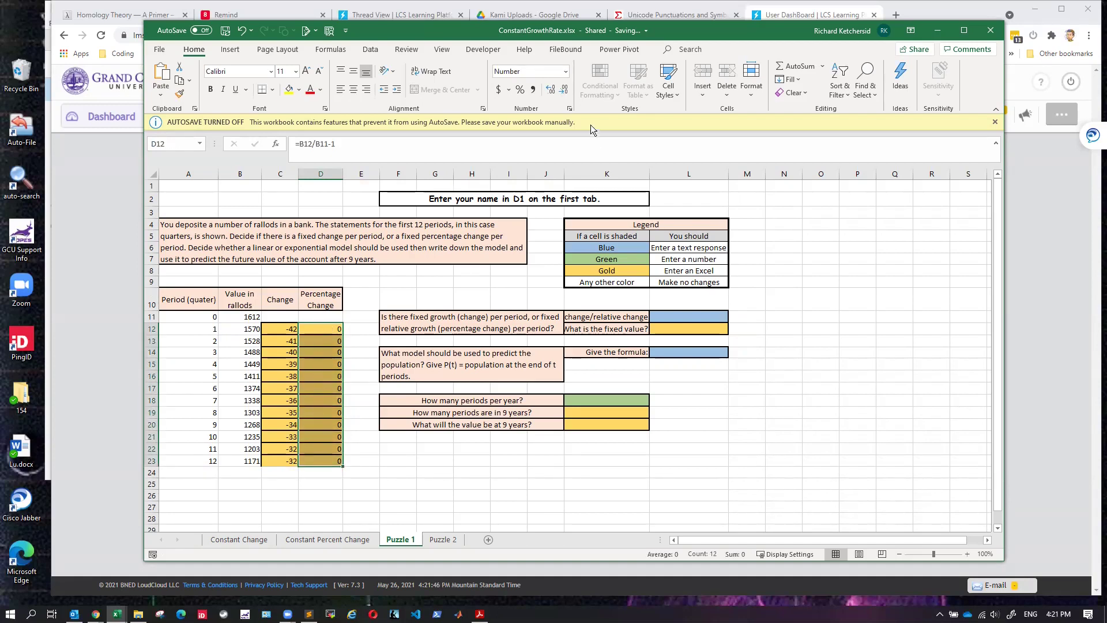
{"action": "left_click", "coordinate": [549, 90]}
{"action": "left_click", "coordinate": [549, 91]}
{"action": "left_click", "coordinate": [549, 90]}
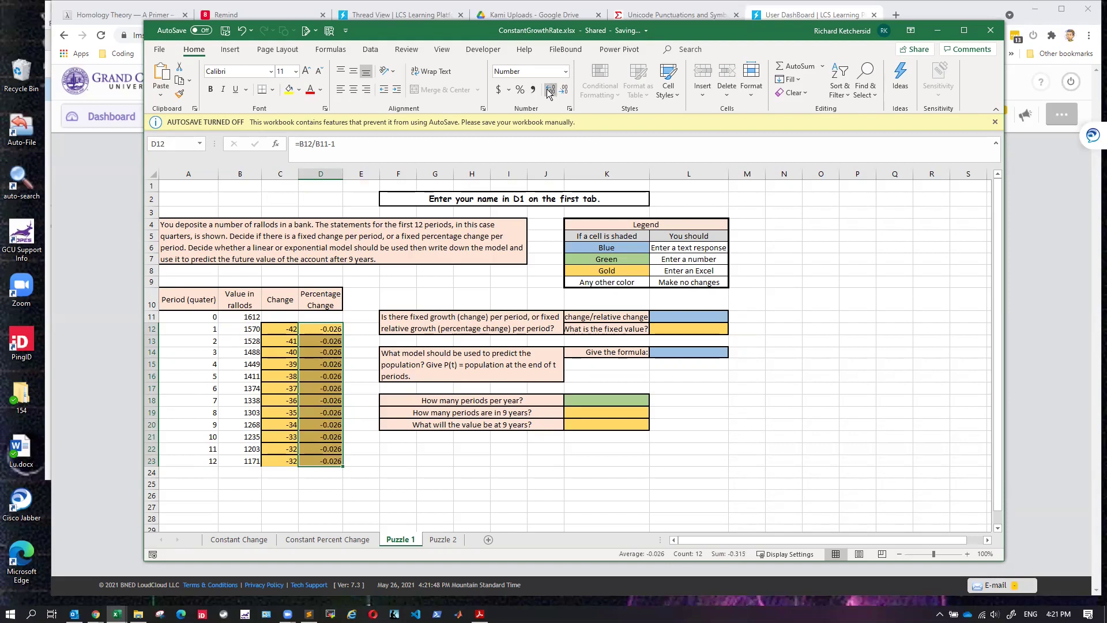
{"action": "left_click", "coordinate": [549, 90]}
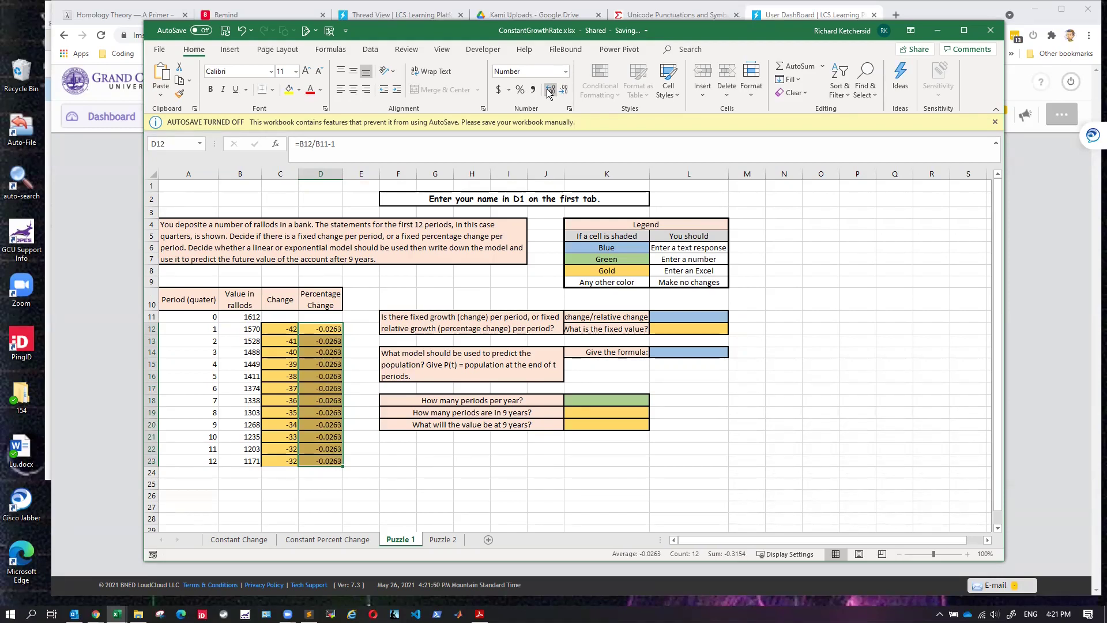
{"action": "left_click_drag", "start_coordinate": [325, 330], "coordinate": [324, 462]}
{"action": "left_click", "coordinate": [521, 90]}
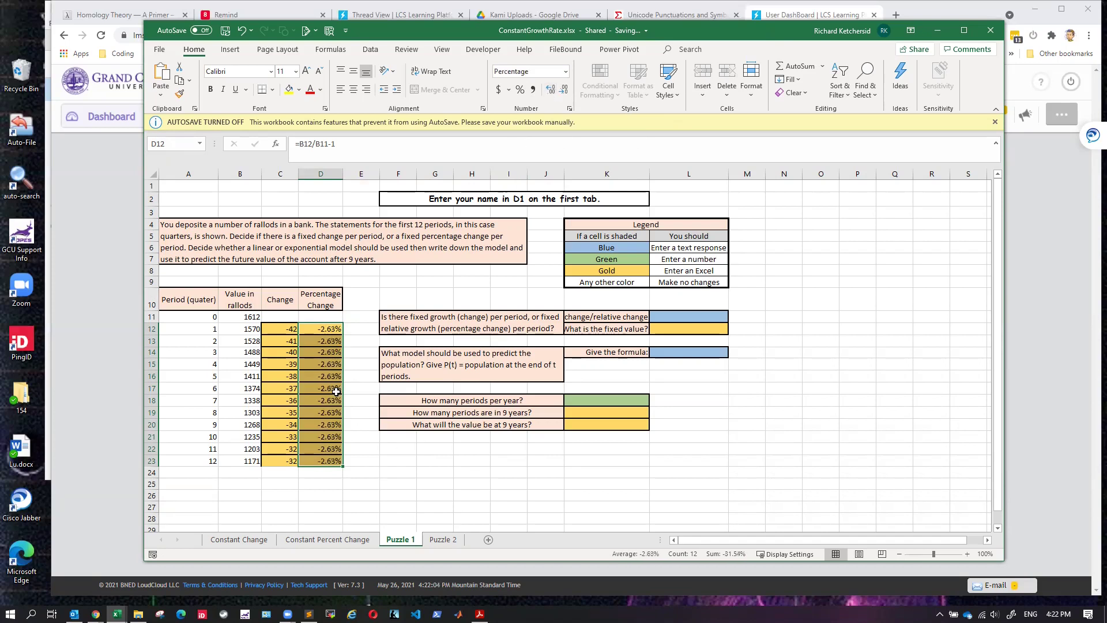
{"action": "left_click", "coordinate": [325, 329]}
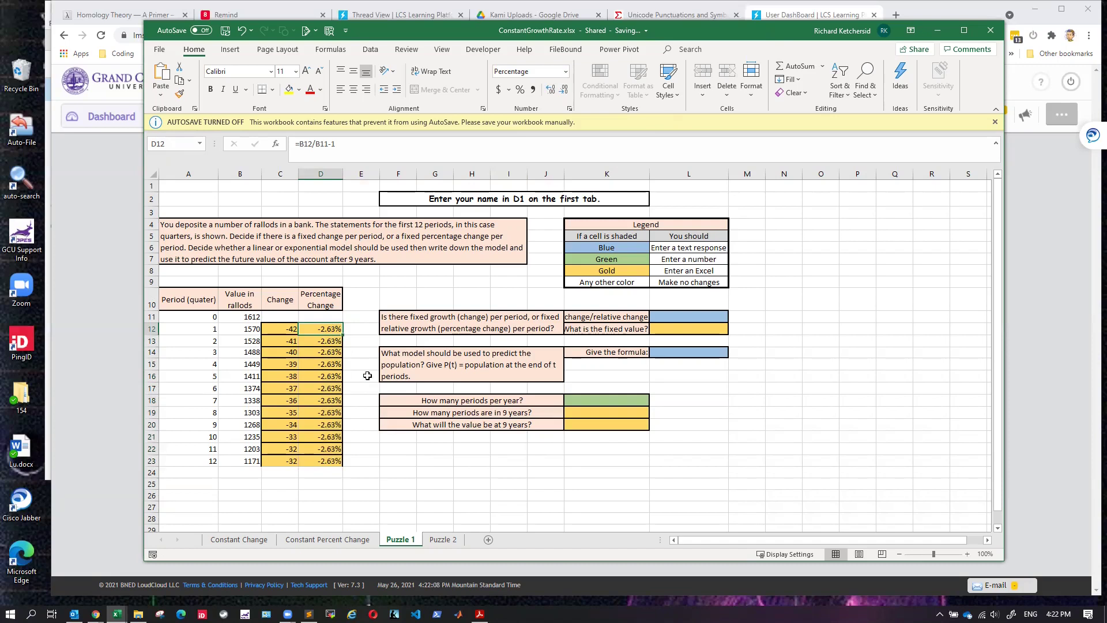
{"action": "left_click_drag", "start_coordinate": [329, 328], "coordinate": [317, 462]}
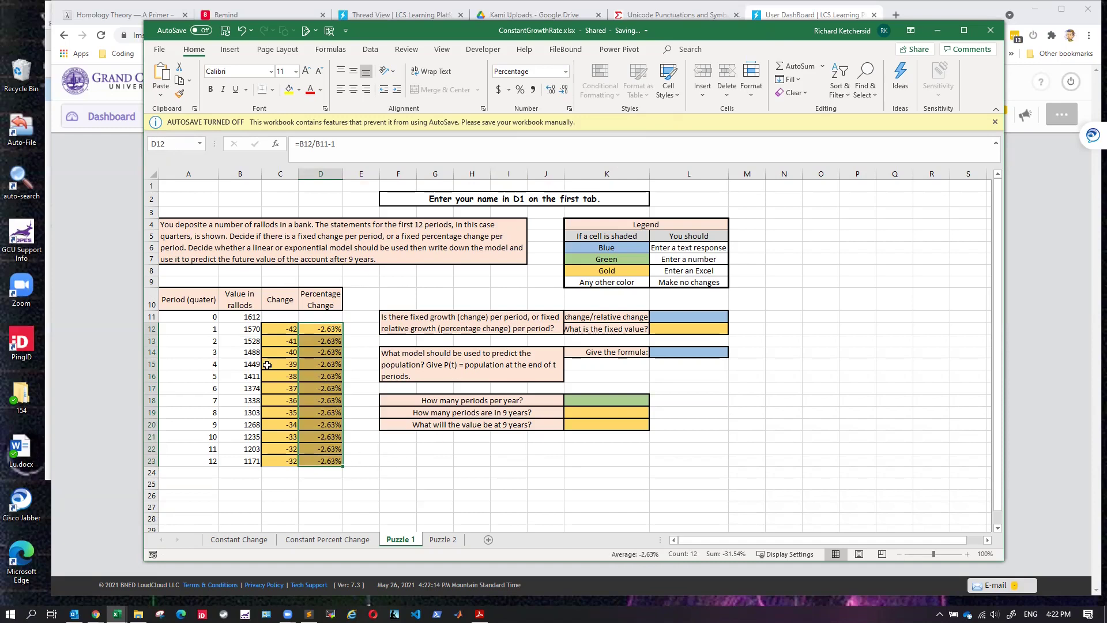
{"action": "left_click", "coordinate": [679, 318]}
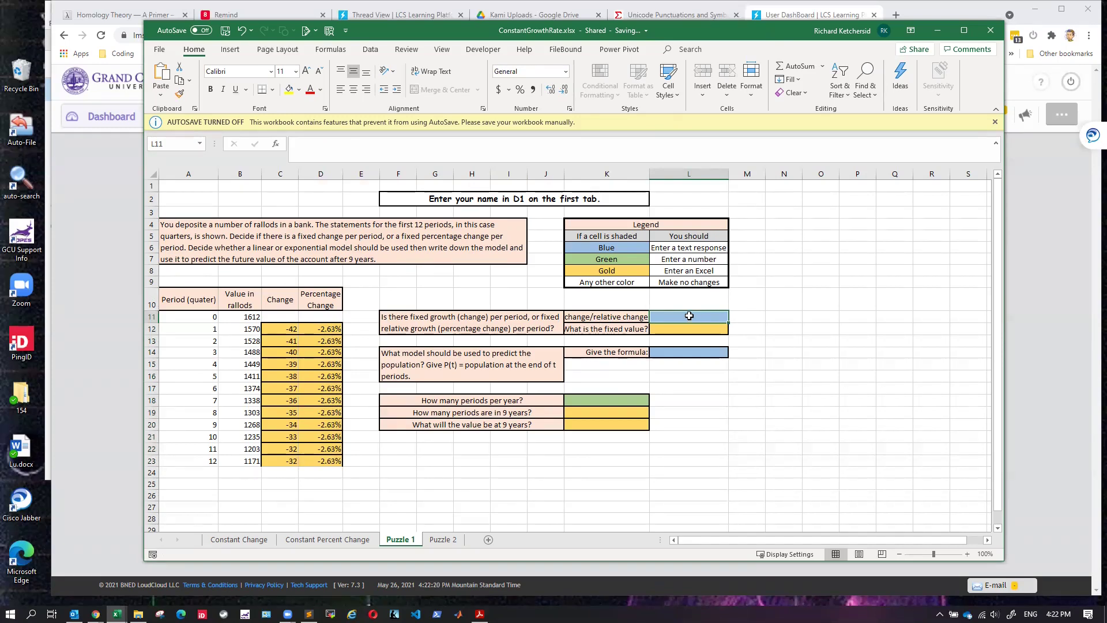
Step: Answer 'relative change' in L11 and set L12 to =D12, showing -2.63%
{"action": "type", "text": "relative change"}
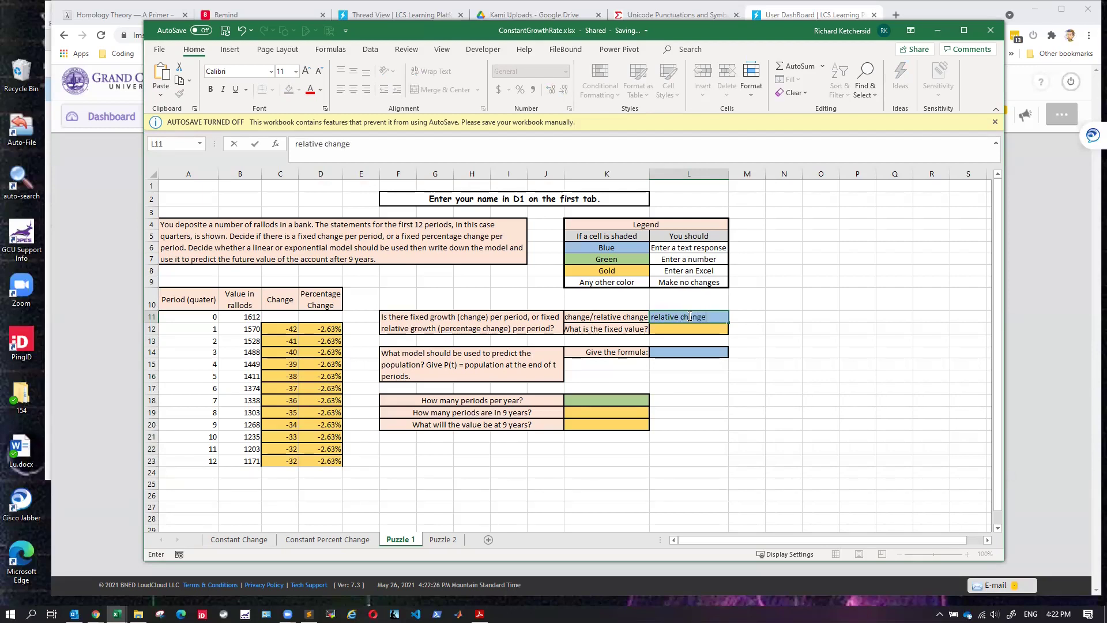
{"action": "key", "text": "Return"}
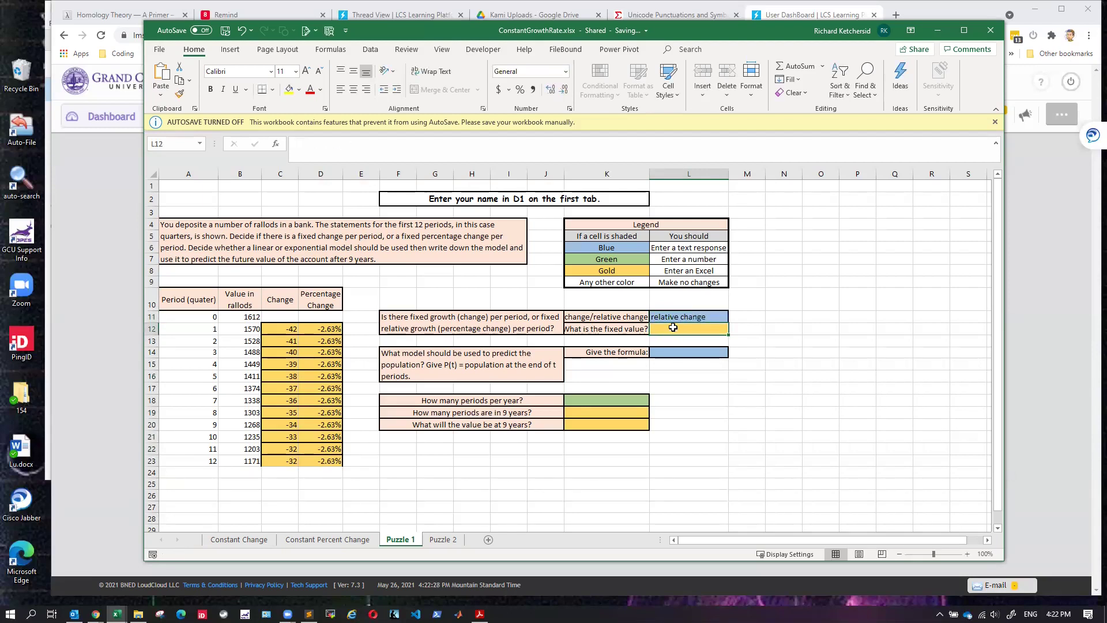
{"action": "type", "text": "="}
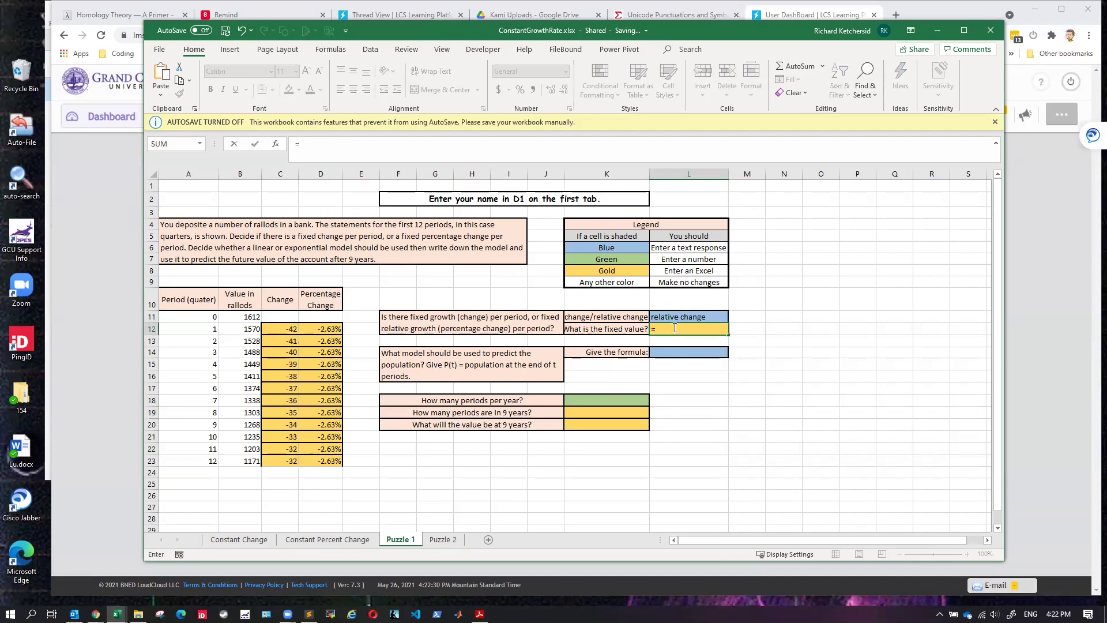
{"action": "left_click", "coordinate": [308, 330]}
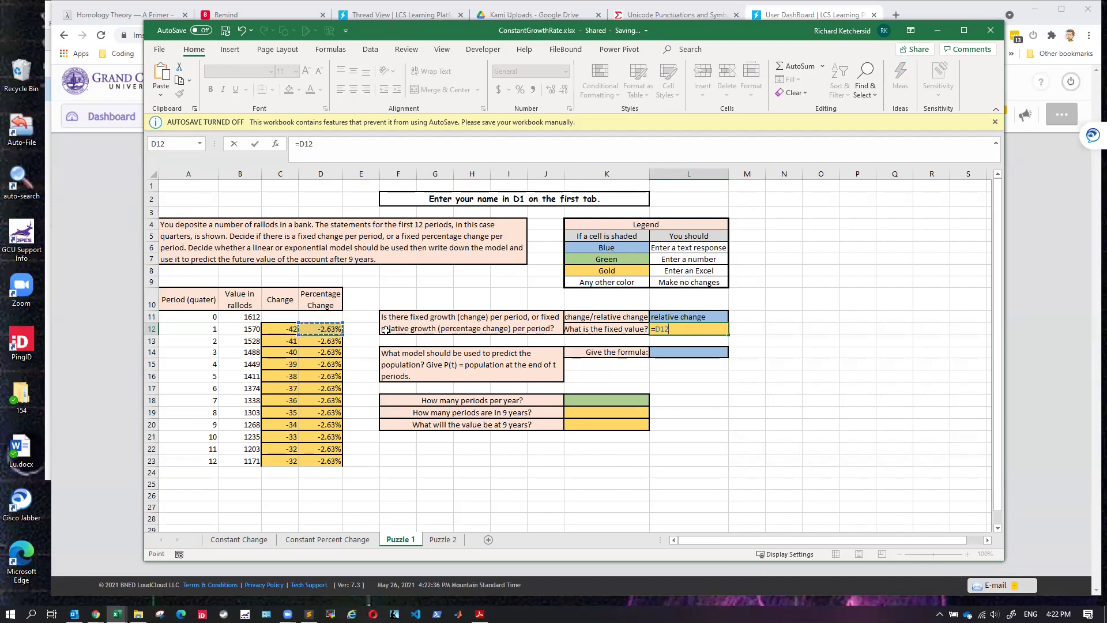
{"action": "key", "text": "Return"}
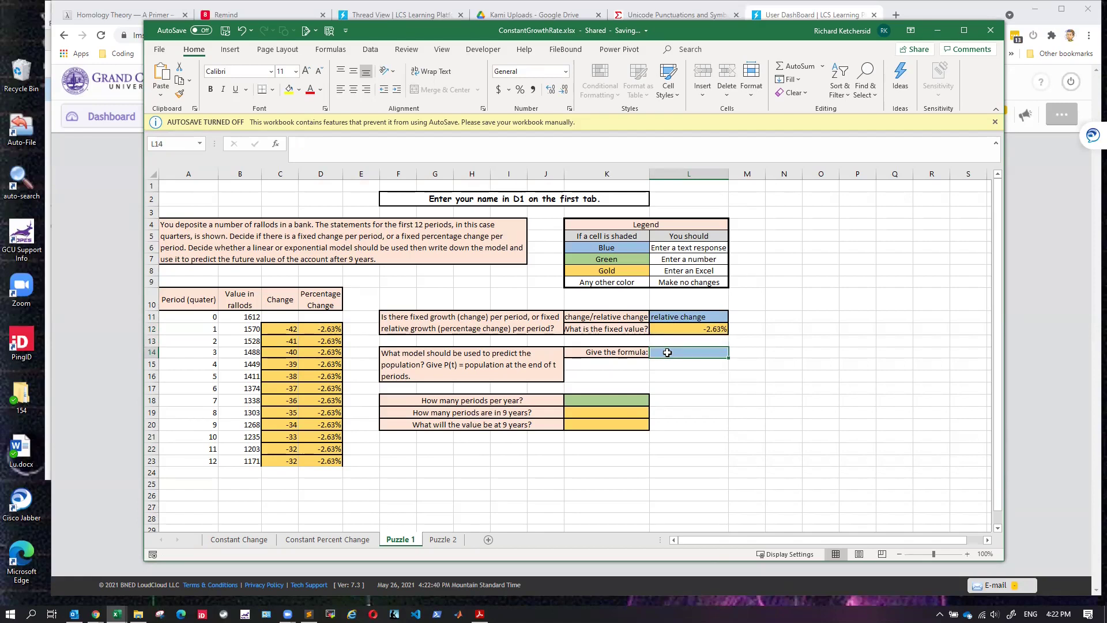
{"action": "left_click", "coordinate": [315, 539]}
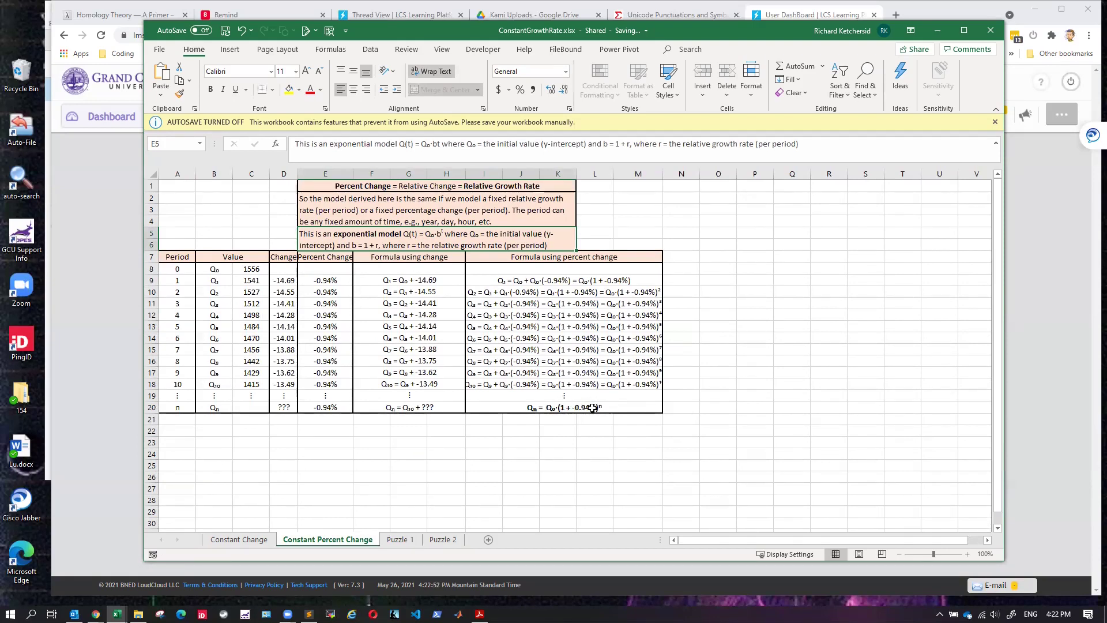
{"action": "left_click", "coordinate": [400, 540]}
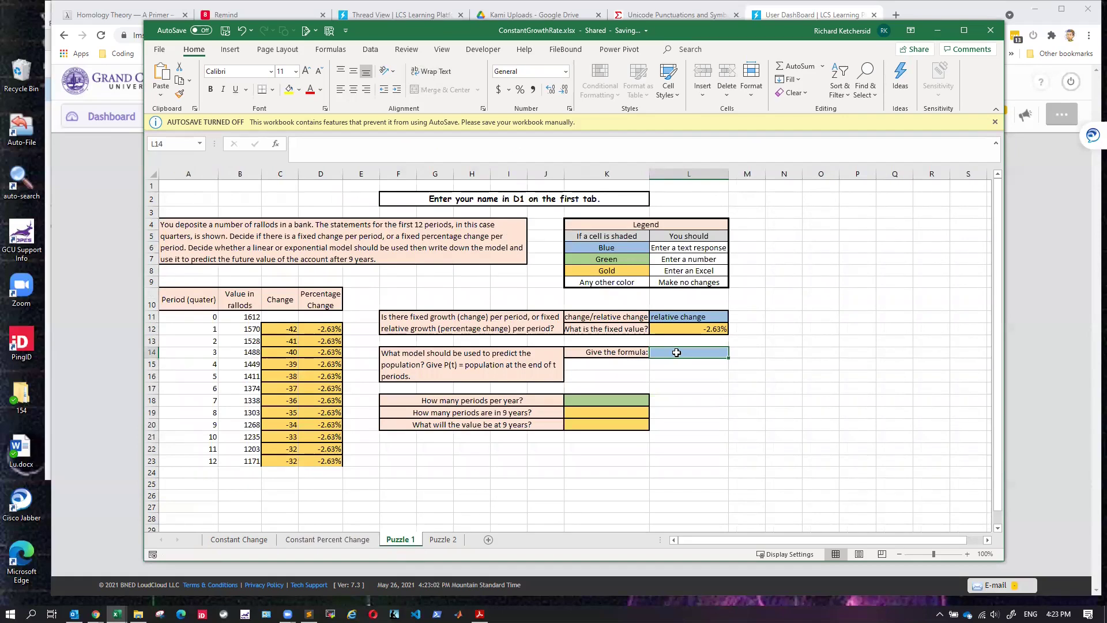
Step: Enter 1612*(1 - 2.63%)^t in L14, fixing the stray parenthesis and sign
{"action": "type", "text": "1612"}
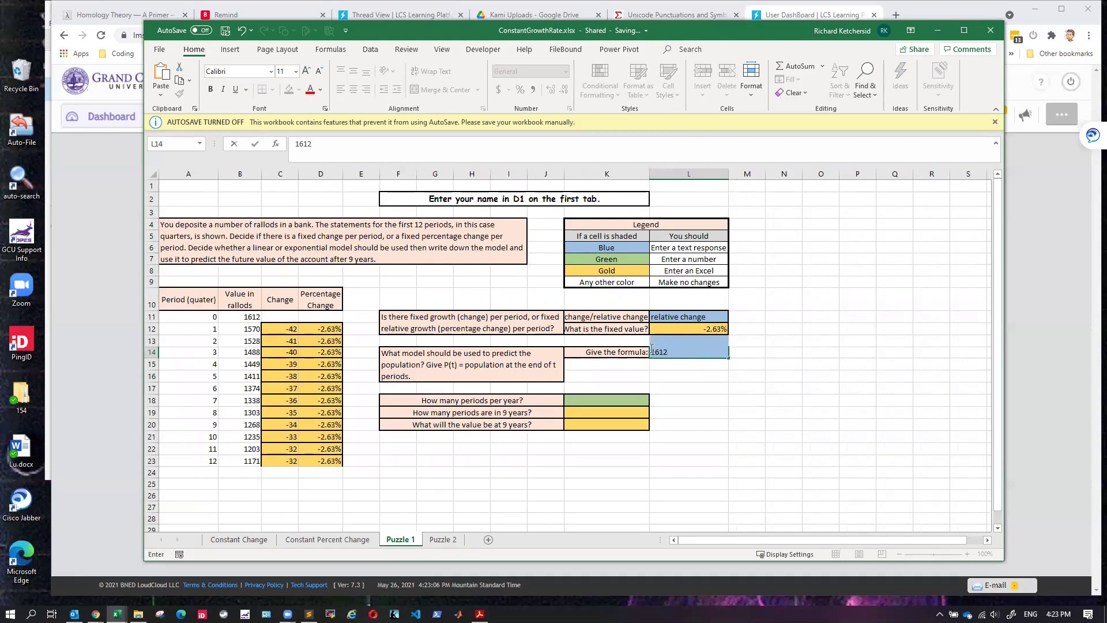
{"action": "type", "text": "*(1 + (-2.63%))^t"}
{"action": "key", "text": "Return"}
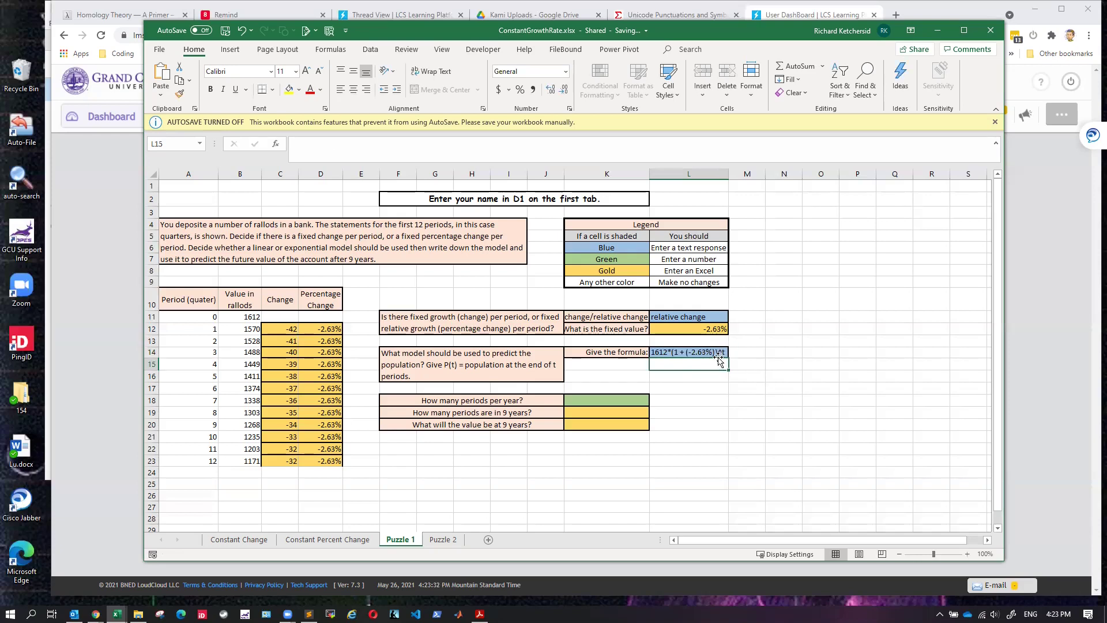
{"action": "left_click", "coordinate": [689, 351]}
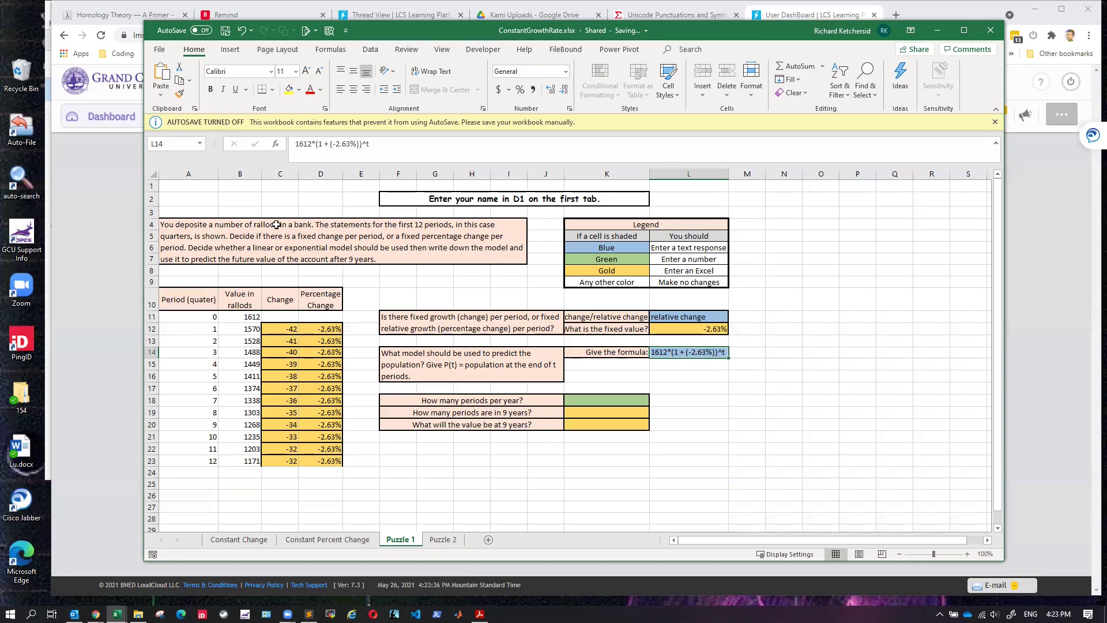
{"action": "left_click", "coordinate": [328, 145]}
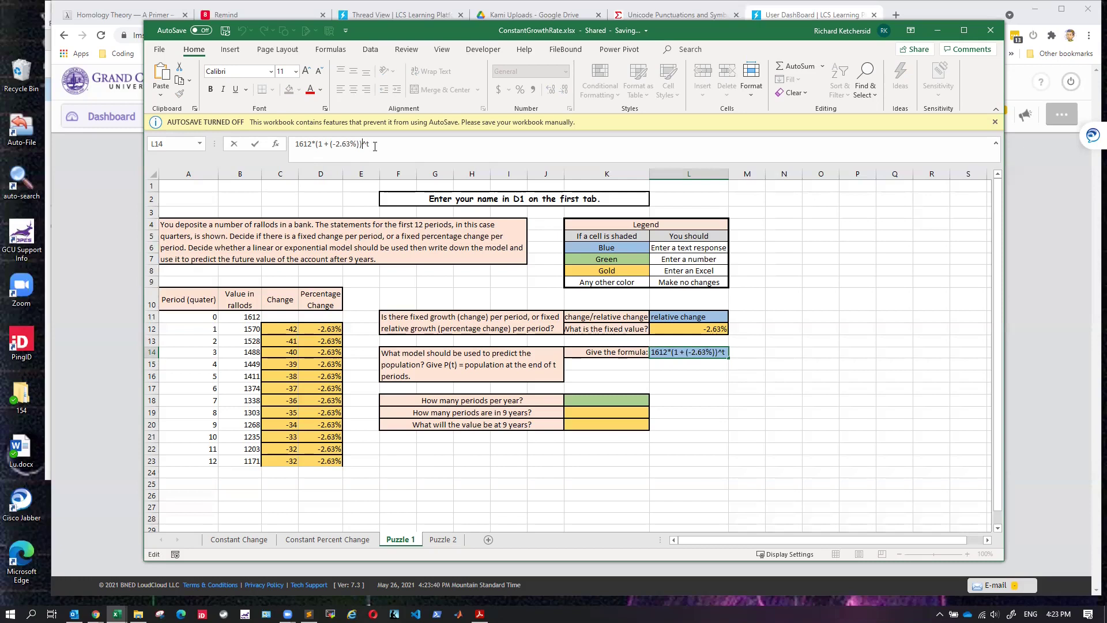
{"action": "key", "text": "BackSpace"}
{"action": "key", "text": "Left"}
{"action": "key", "text": "Left"}
{"action": "key", "text": "Left"}
{"action": "key", "text": "BackSpace"}
{"action": "key", "text": "BackSpace"}
{"action": "key", "text": "BackSpace"}
{"action": "key", "text": "Delete"}
{"action": "type", "text": "-"}
{"action": "key", "text": "Return"}
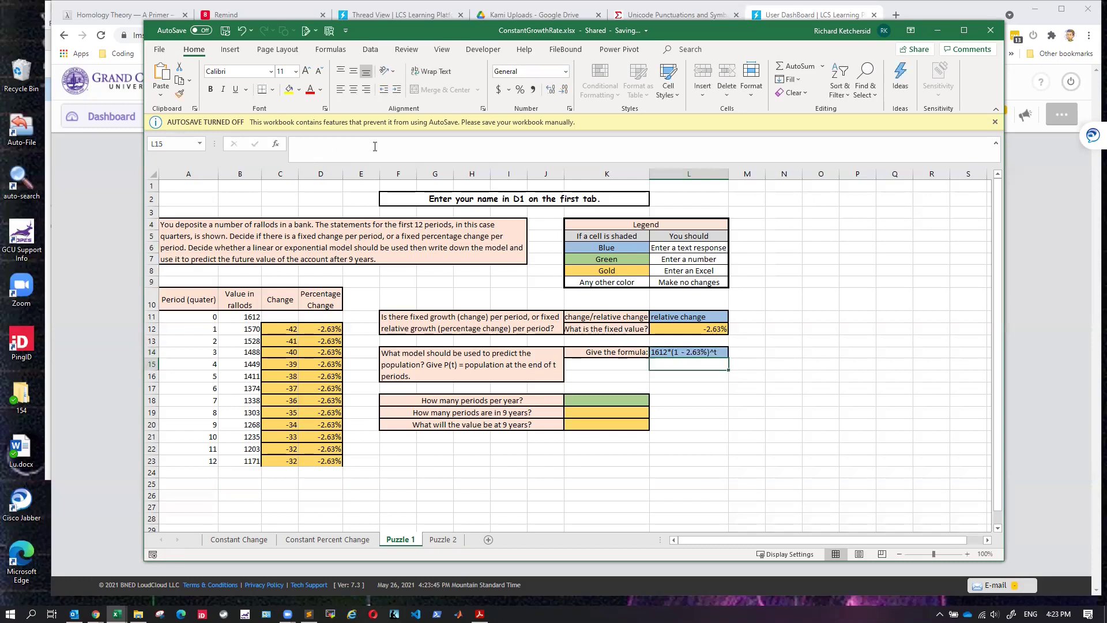
{"action": "left_click", "coordinate": [689, 353]}
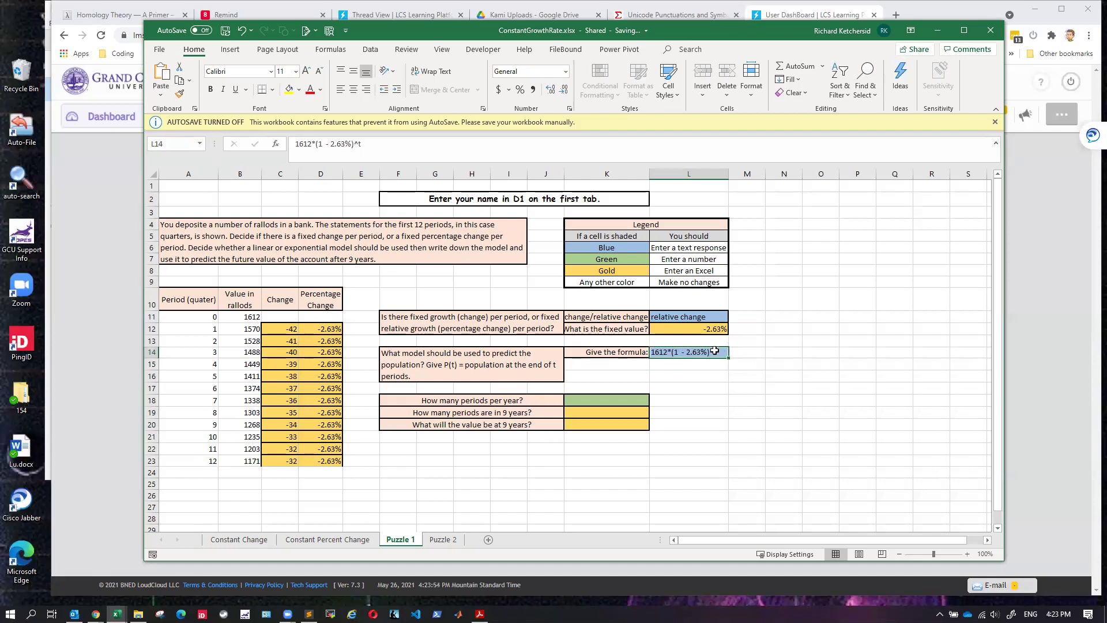
{"action": "left_click", "coordinate": [589, 400]}
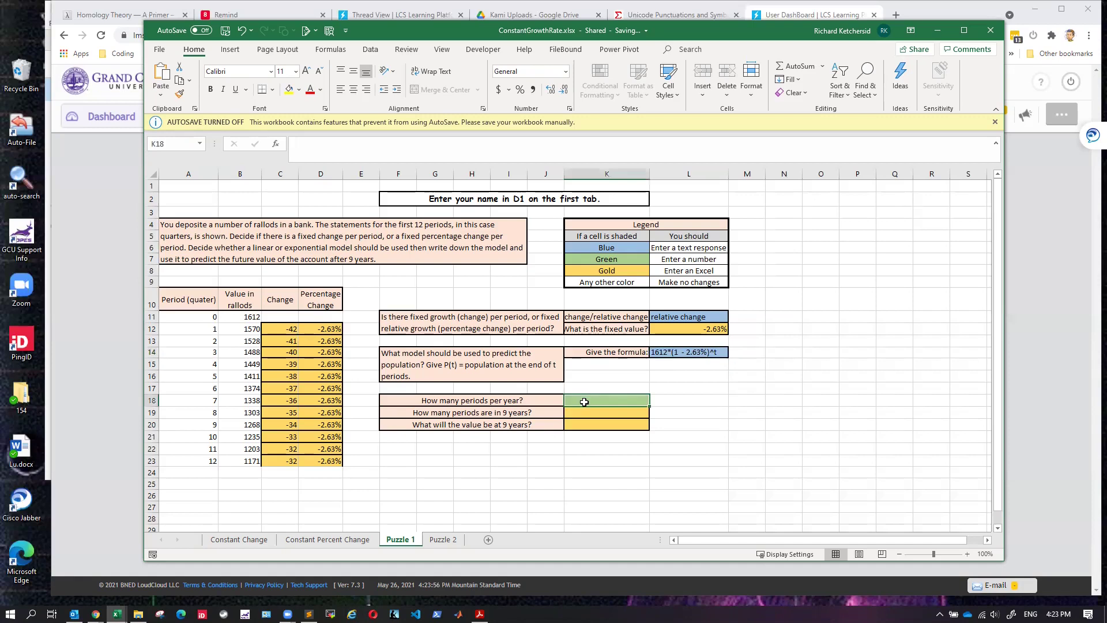
Step: Reread the problem statement and check the D12–D14 percentage formulas and period numbers
{"action": "left_click", "coordinate": [417, 232]}
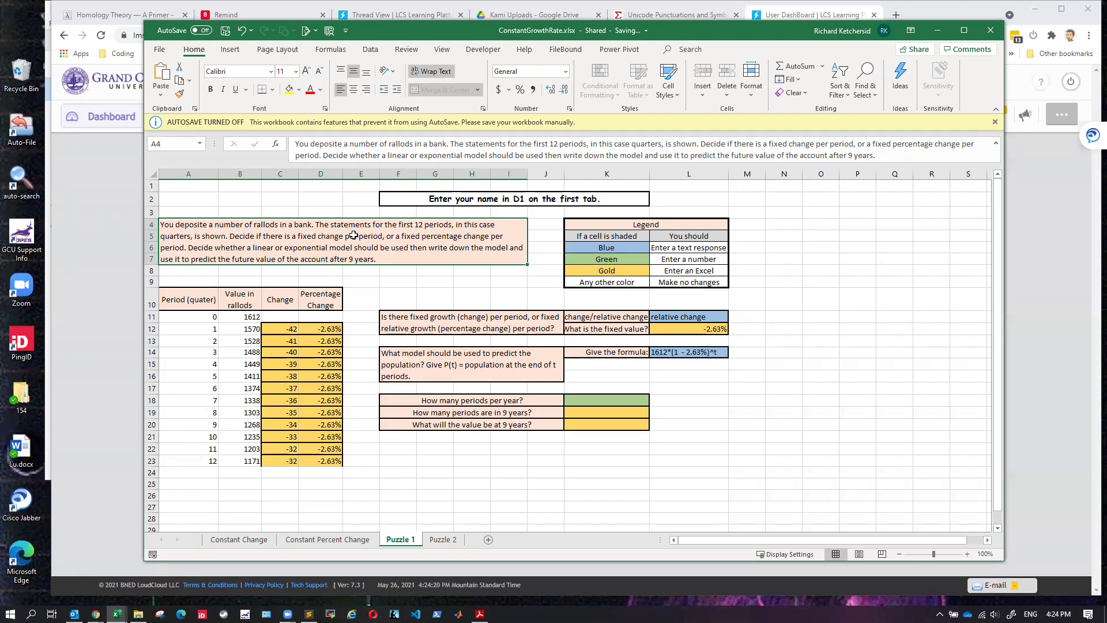
{"action": "left_click", "coordinate": [321, 327]}
{"action": "left_click", "coordinate": [323, 340]}
{"action": "left_click", "coordinate": [323, 352]}
{"action": "left_click", "coordinate": [329, 331]}
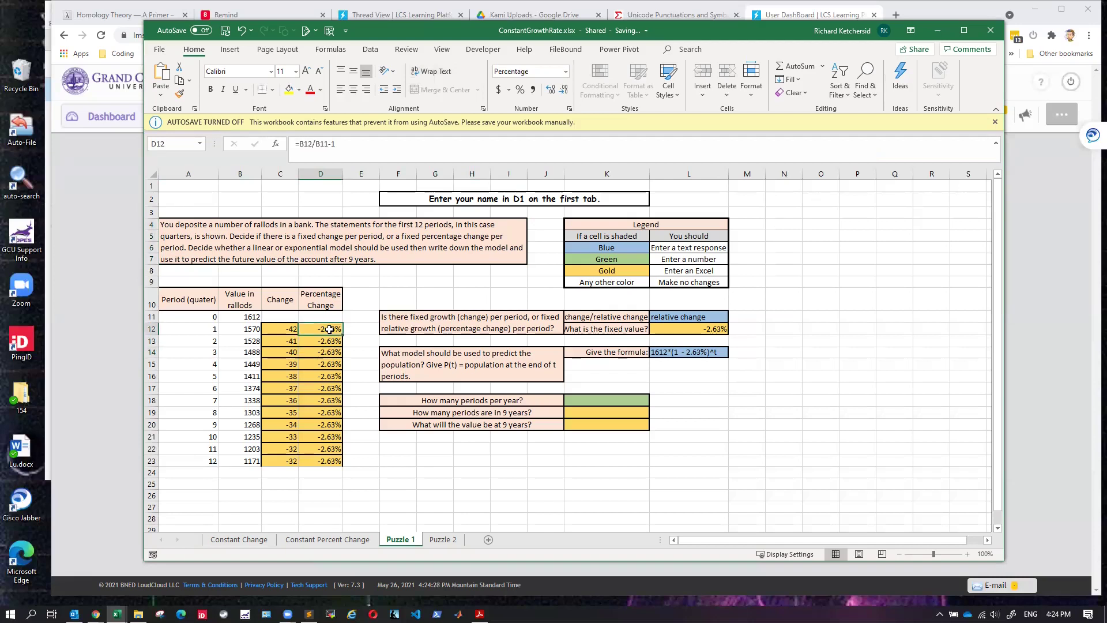
{"action": "left_click", "coordinate": [209, 328]}
{"action": "left_click", "coordinate": [213, 340]}
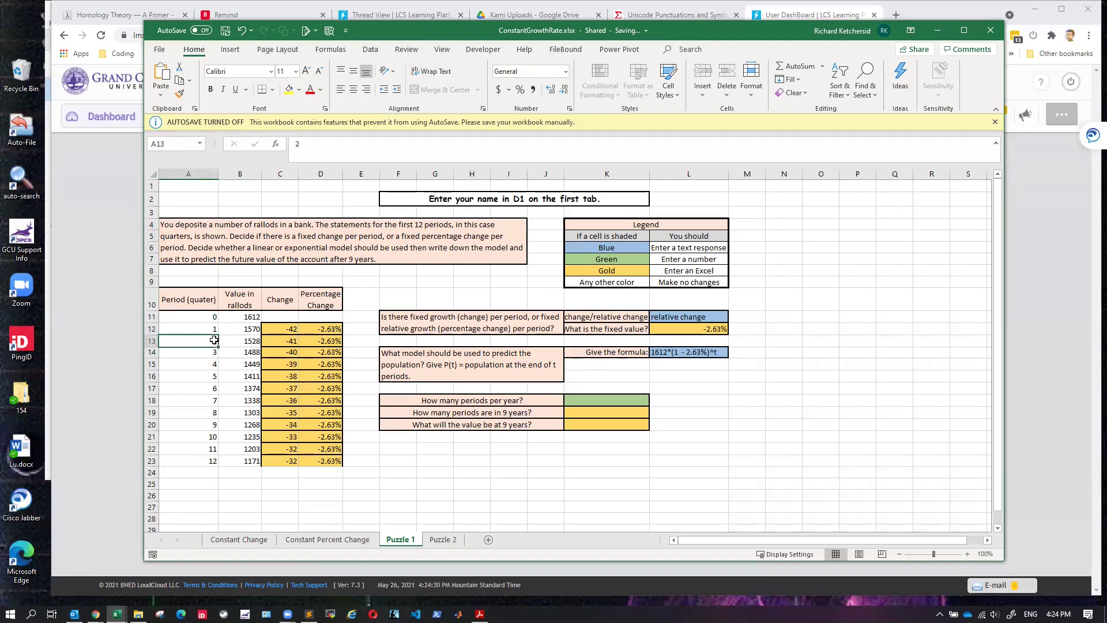
{"action": "left_click", "coordinate": [213, 352]}
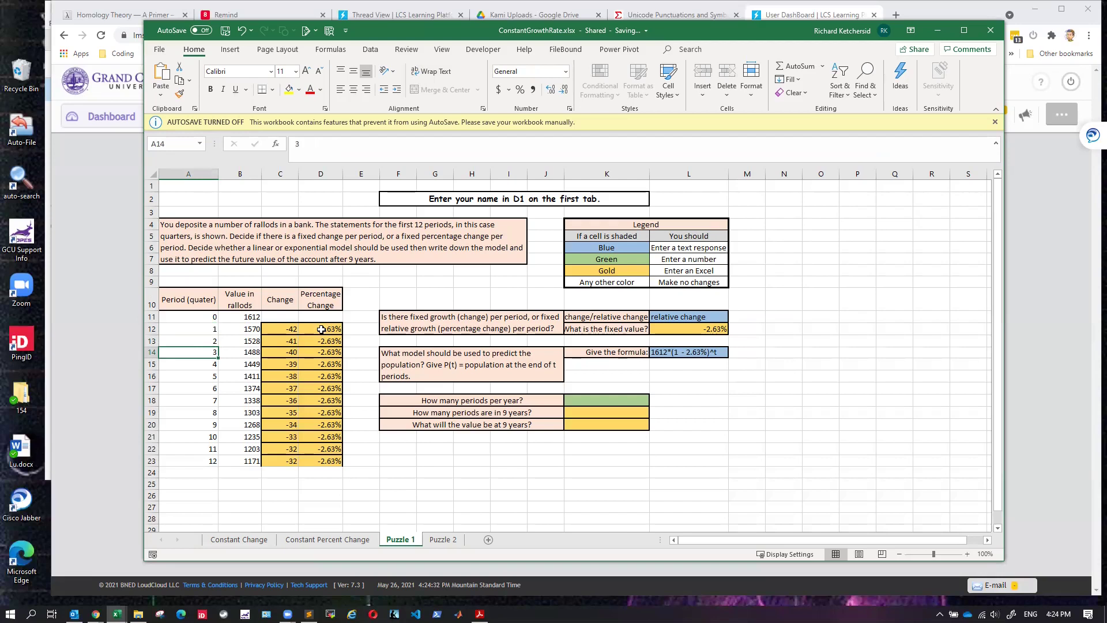
{"action": "left_click", "coordinate": [326, 330]}
{"action": "left_click", "coordinate": [321, 340]}
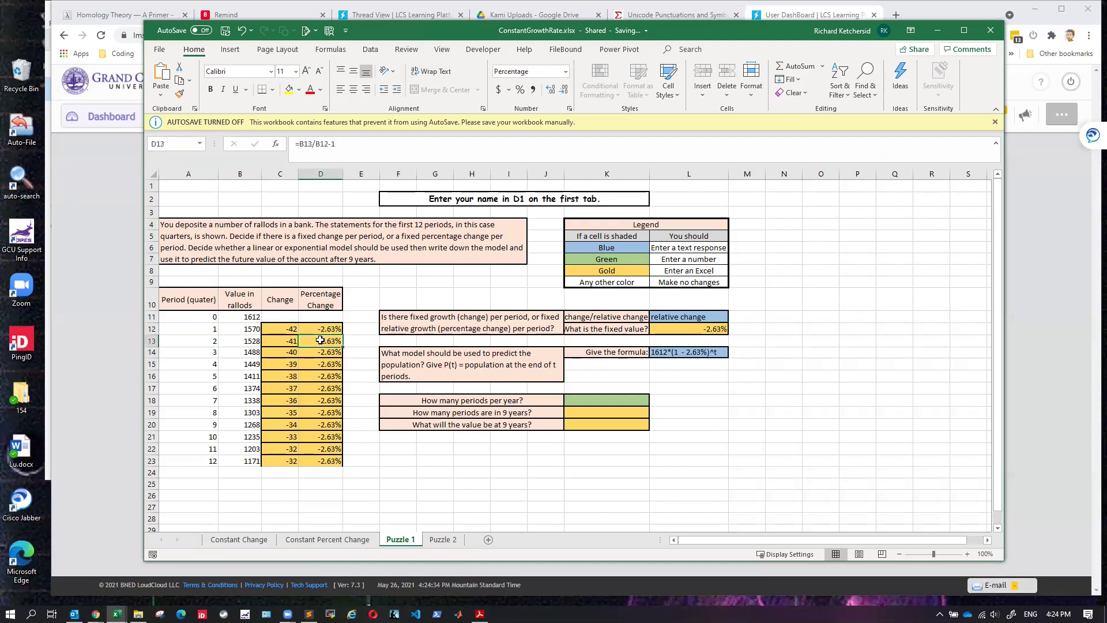
{"action": "left_click", "coordinate": [324, 353]}
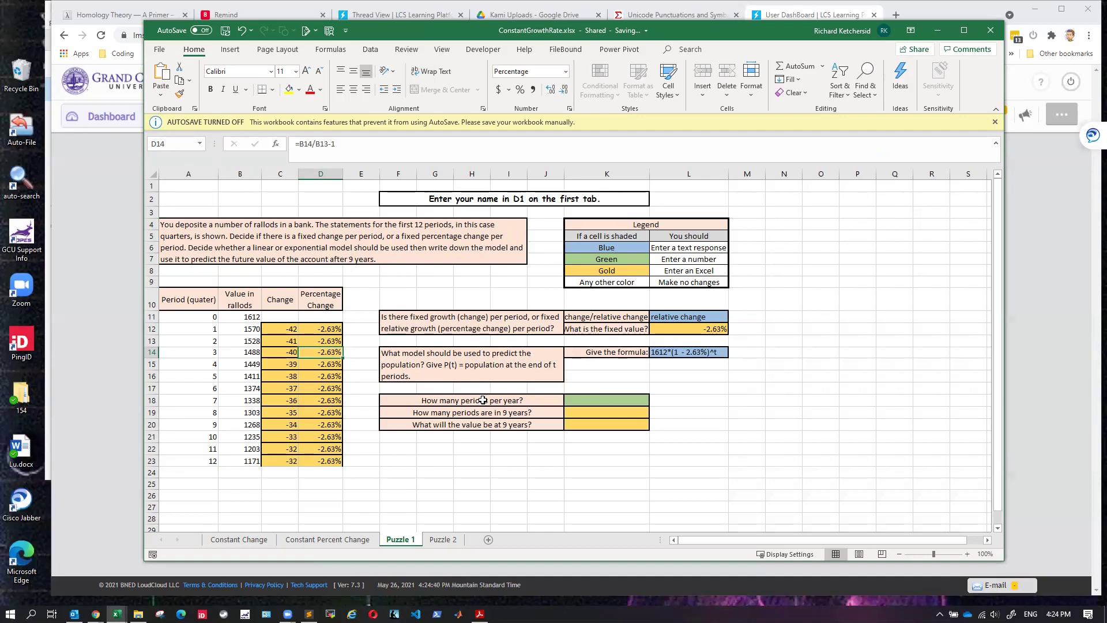
Step: Enter 4 as the periods-per-year answer in K18
{"action": "left_click", "coordinate": [604, 401]}
{"action": "type", "text": "4"}
{"action": "key", "text": "Return"}
Step: Enter =9*K18 in K19 to get 36 periods in 9 years
{"action": "left_click", "coordinate": [608, 403]}
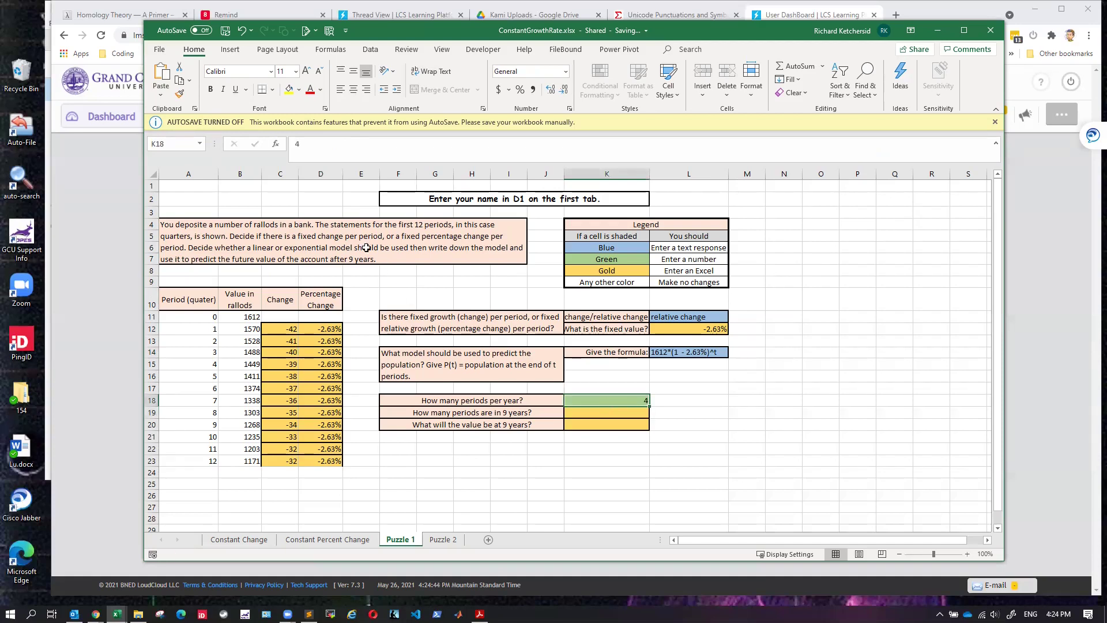
{"action": "left_click", "coordinate": [573, 414]}
{"action": "type", "text": "="}
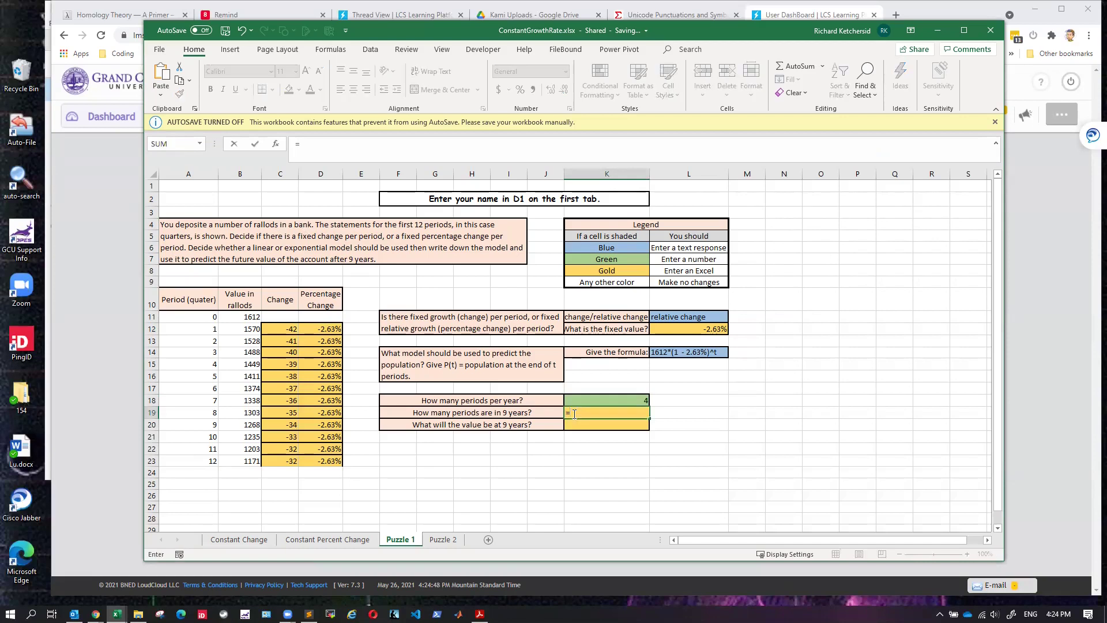
{"action": "type", "text": "9*"}
{"action": "left_click", "coordinate": [580, 400]}
{"action": "key", "text": "Return"}
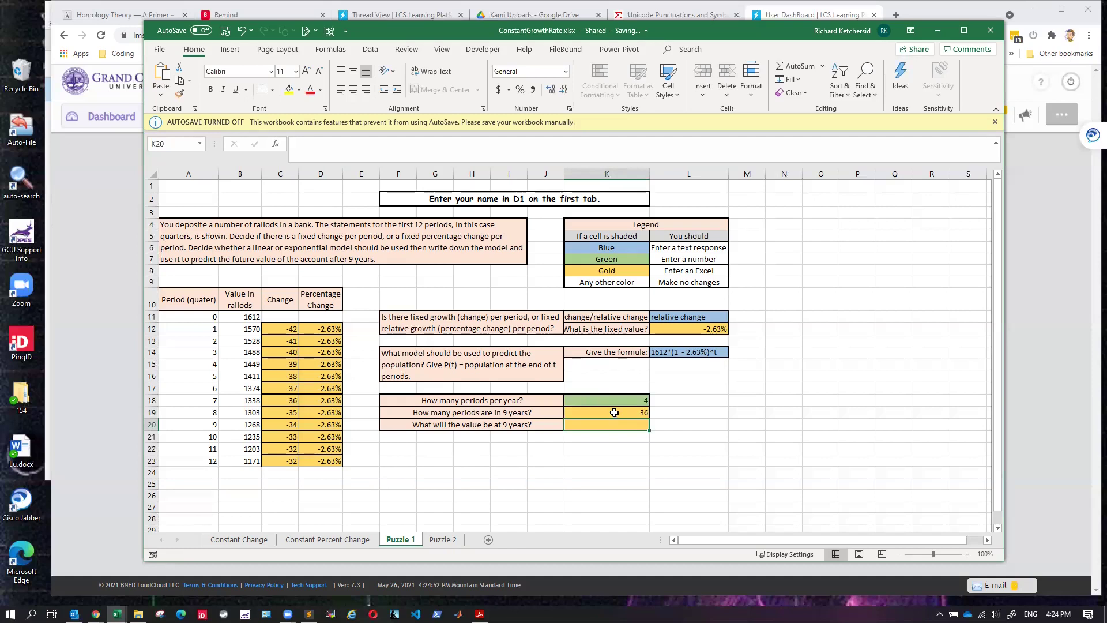
{"action": "left_click", "coordinate": [633, 400]}
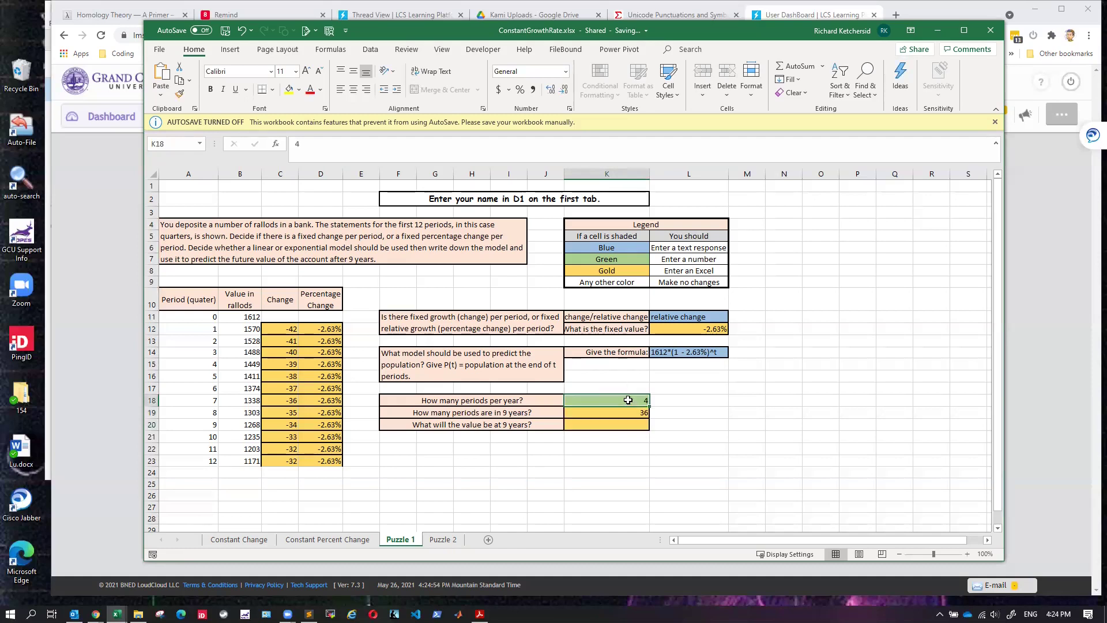
{"action": "left_click", "coordinate": [634, 412]}
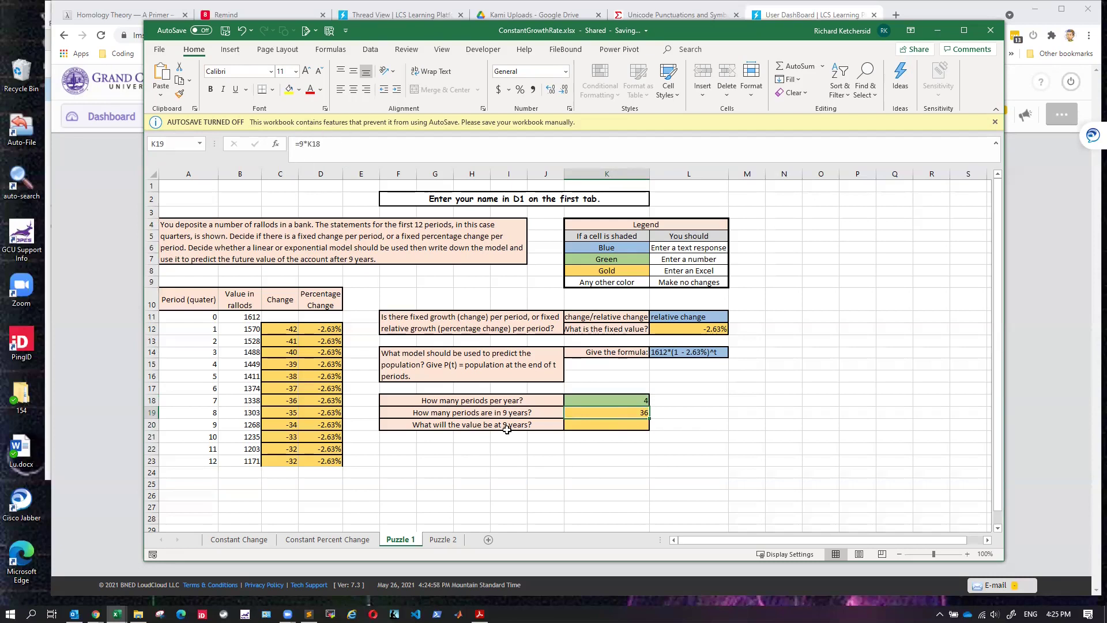
Step: Enter =B11*(1+L12)^K19 in K20, giving the 9-year value 617.9657158
{"action": "left_click", "coordinate": [572, 425]}
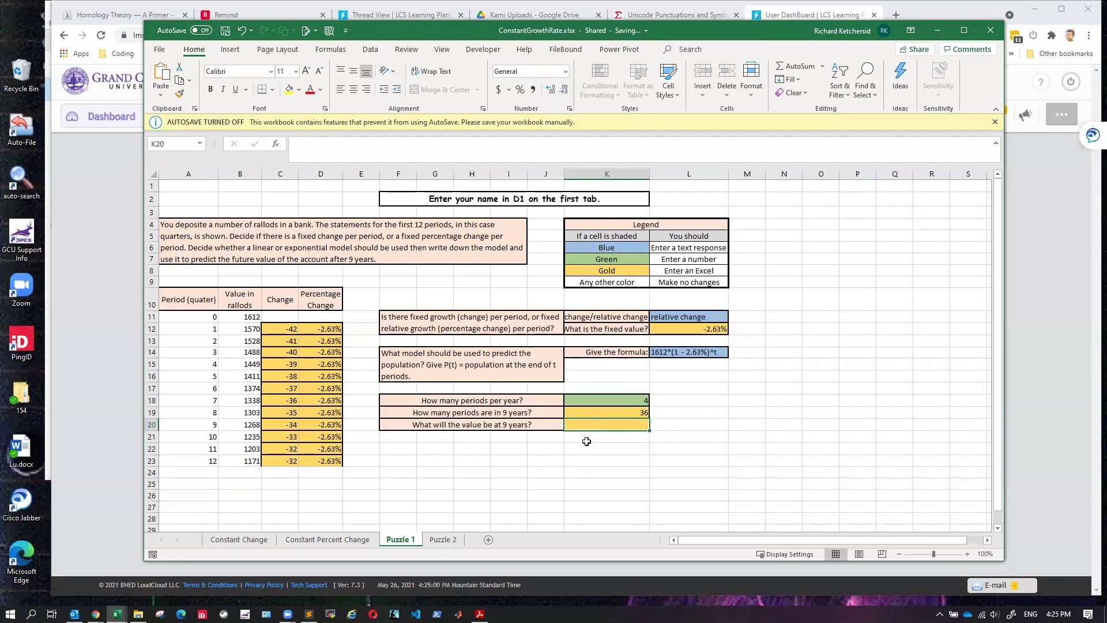
{"action": "type", "text": "="}
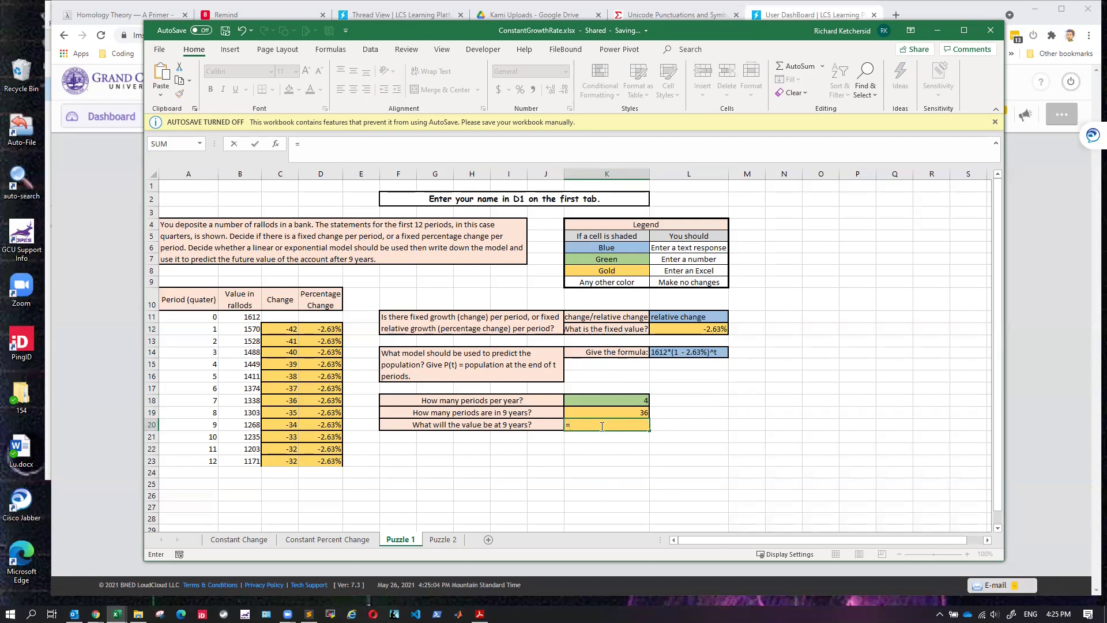
{"action": "left_click", "coordinate": [246, 315]}
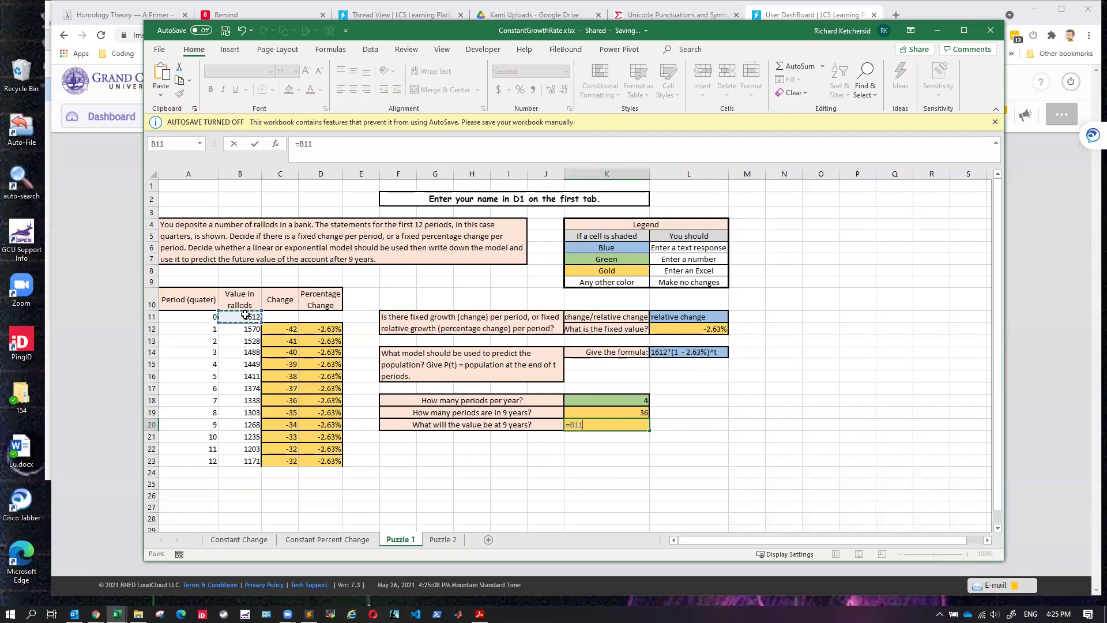
{"action": "type", "text": "*"}
{"action": "left_click", "coordinate": [697, 327]}
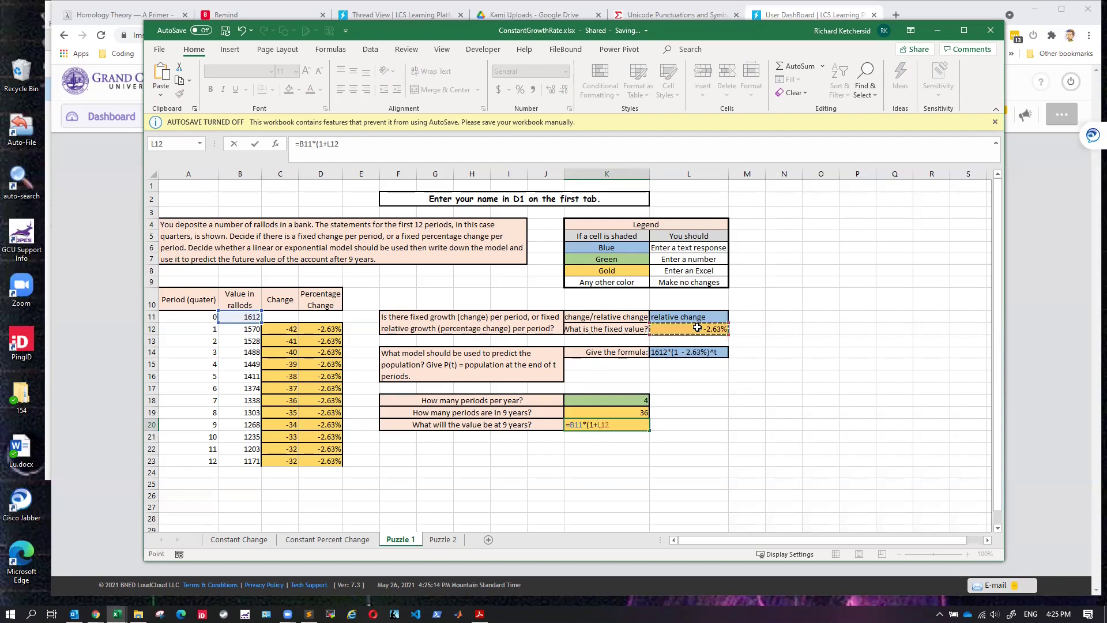
{"action": "type", "text": ")^"}
{"action": "left_click", "coordinate": [607, 415]}
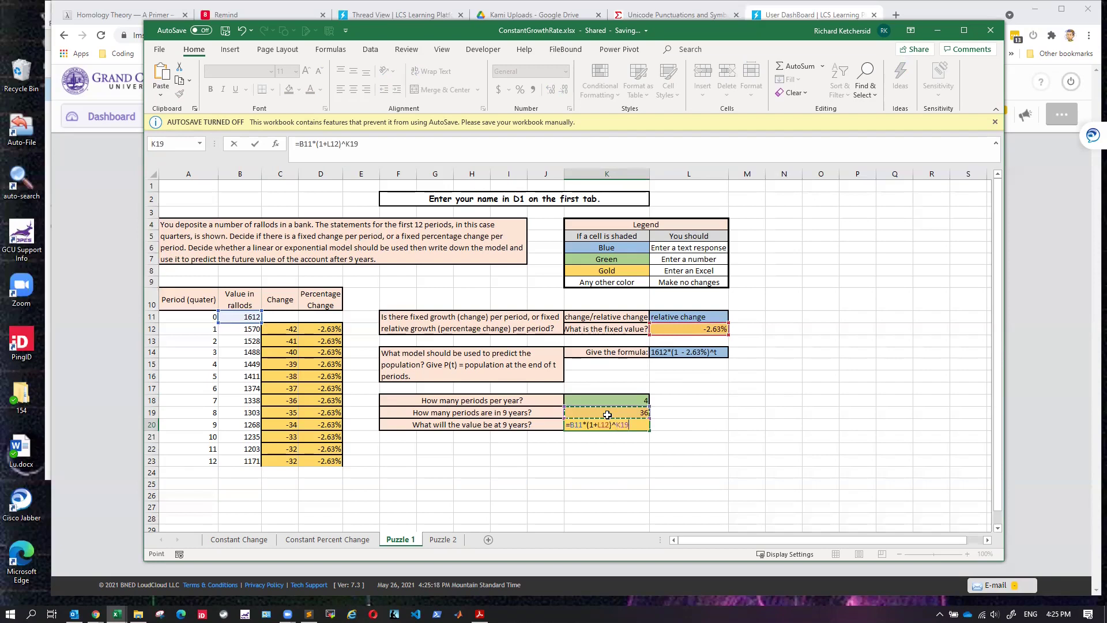
{"action": "key", "text": "ctrl+Return"}
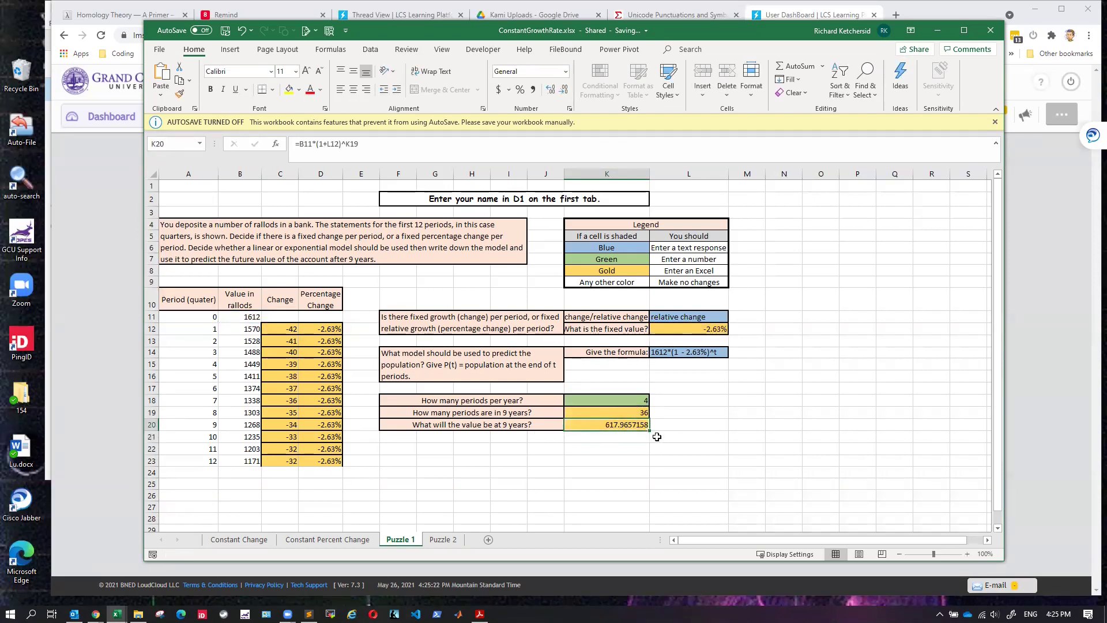
{"action": "left_click_drag", "start_coordinate": [294, 331], "coordinate": [293, 462]}
Step: Show the Change values with two decimals and round the 9-year value to 617.97
{"action": "left_click", "coordinate": [551, 90]}
{"action": "left_click", "coordinate": [550, 89]}
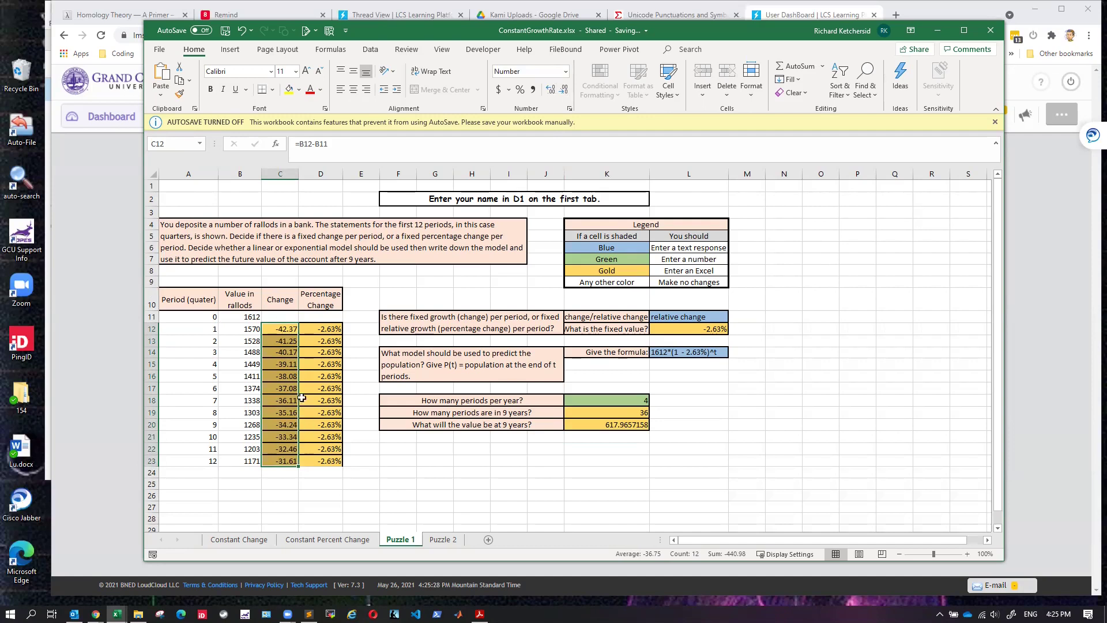
{"action": "left_click", "coordinate": [601, 427]}
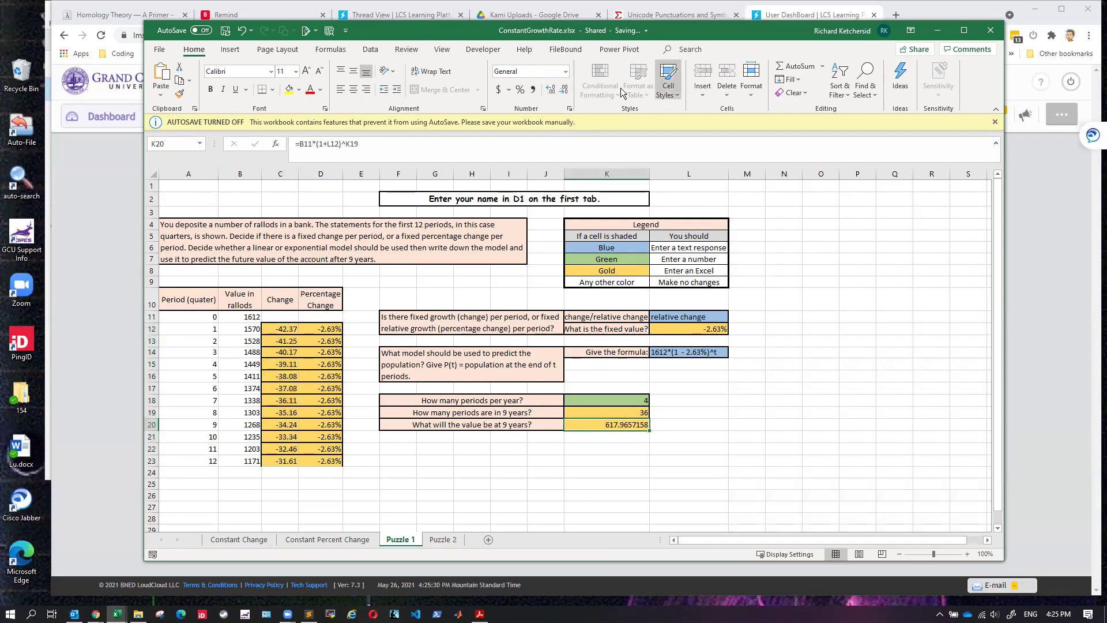
{"action": "left_click", "coordinate": [563, 91]}
{"action": "left_click", "coordinate": [563, 91]}
{"action": "left_click", "coordinate": [563, 90]}
{"action": "left_click", "coordinate": [564, 91]}
{"action": "left_click", "coordinate": [564, 91]}
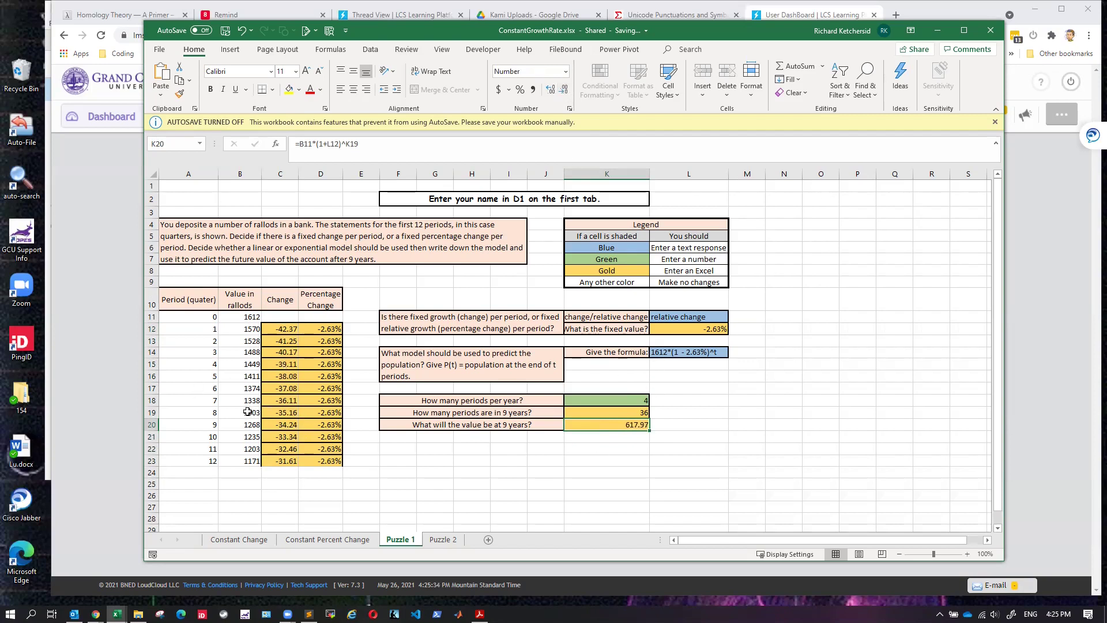
Step: Format the rallod values to two decimals, 1612.00 down to 1171.02, and check the 9-year formula
{"action": "left_click", "coordinate": [243, 319]}
{"action": "left_click_drag", "start_coordinate": [243, 319], "coordinate": [239, 462]}
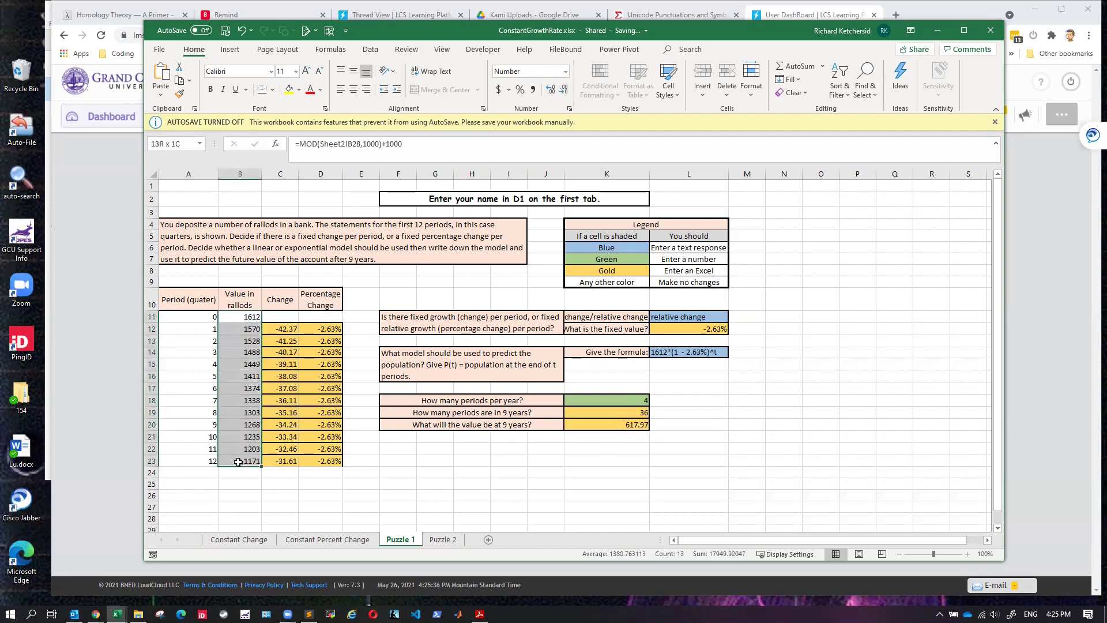
{"action": "left_click", "coordinate": [550, 90]}
{"action": "left_click", "coordinate": [550, 90]}
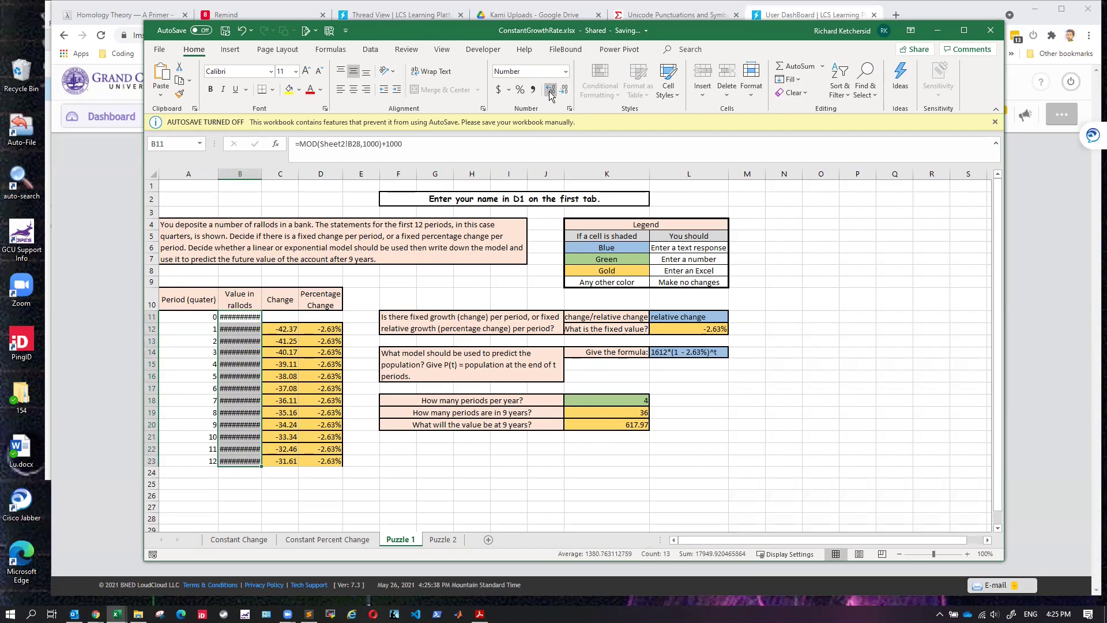
{"action": "left_click", "coordinate": [565, 92]}
{"action": "left_click", "coordinate": [565, 92]}
{"action": "left_click", "coordinate": [565, 92]}
{"action": "left_click", "coordinate": [565, 93]}
{"action": "left_click", "coordinate": [566, 93]}
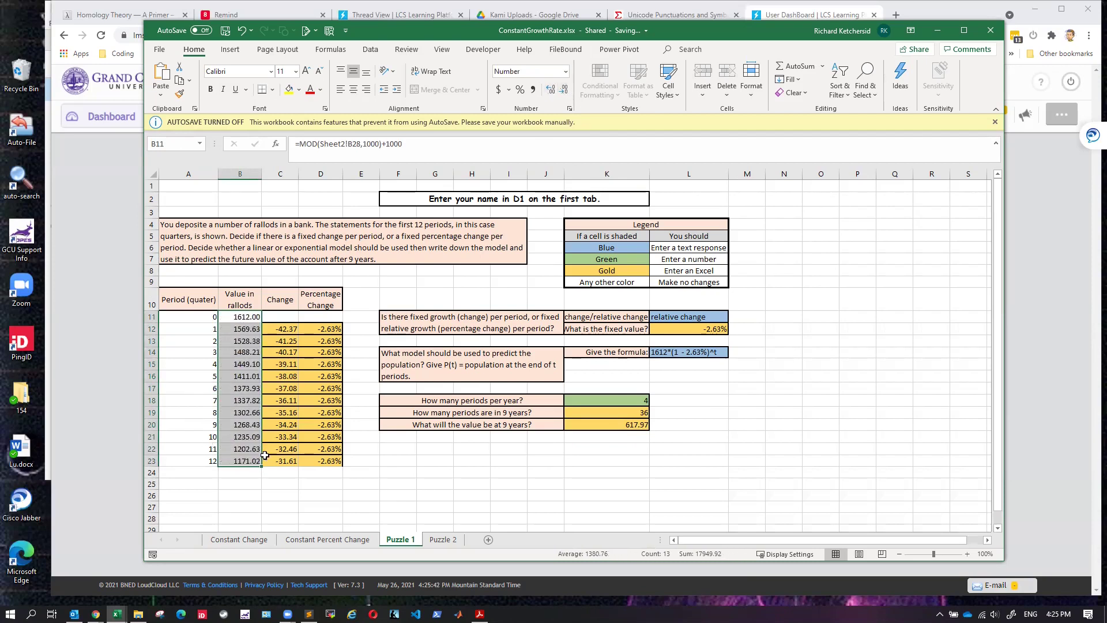
{"action": "left_click", "coordinate": [639, 425]}
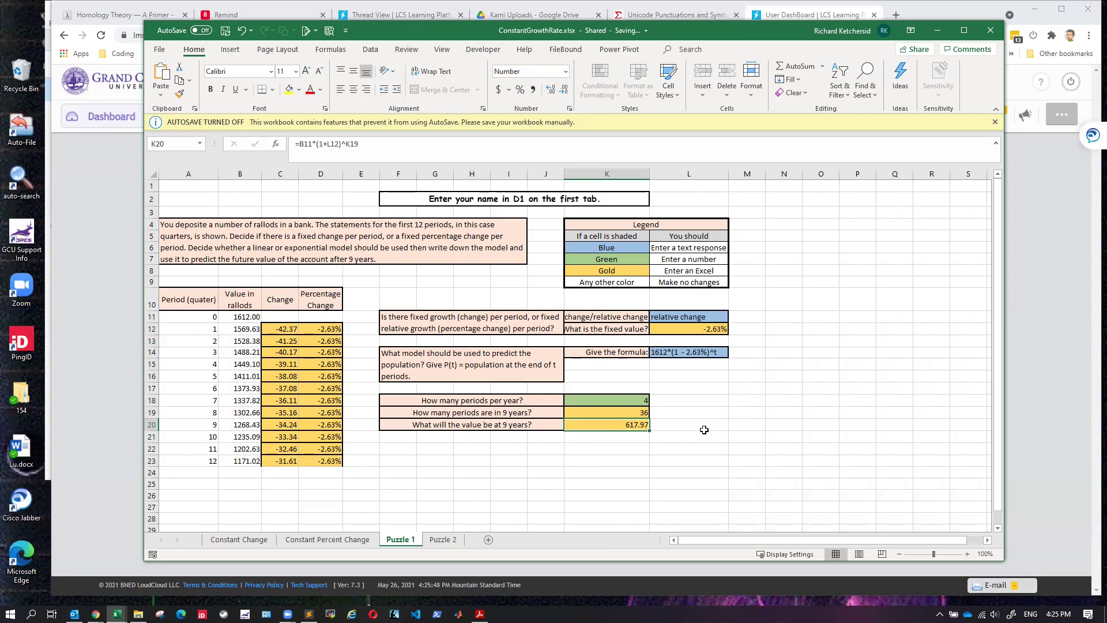
Step: Review the Puzzle 2 answer cells L11 and L12, then go back to the Constant Change sheet
{"action": "left_click", "coordinate": [440, 540]}
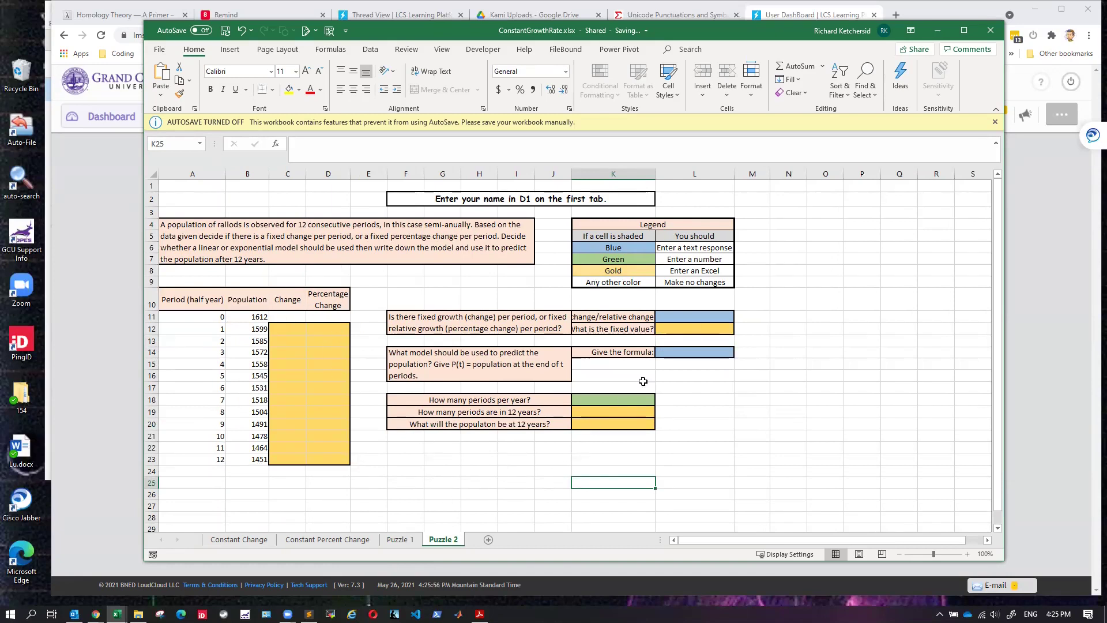
{"action": "left_click", "coordinate": [692, 312]}
{"action": "left_click", "coordinate": [661, 330]}
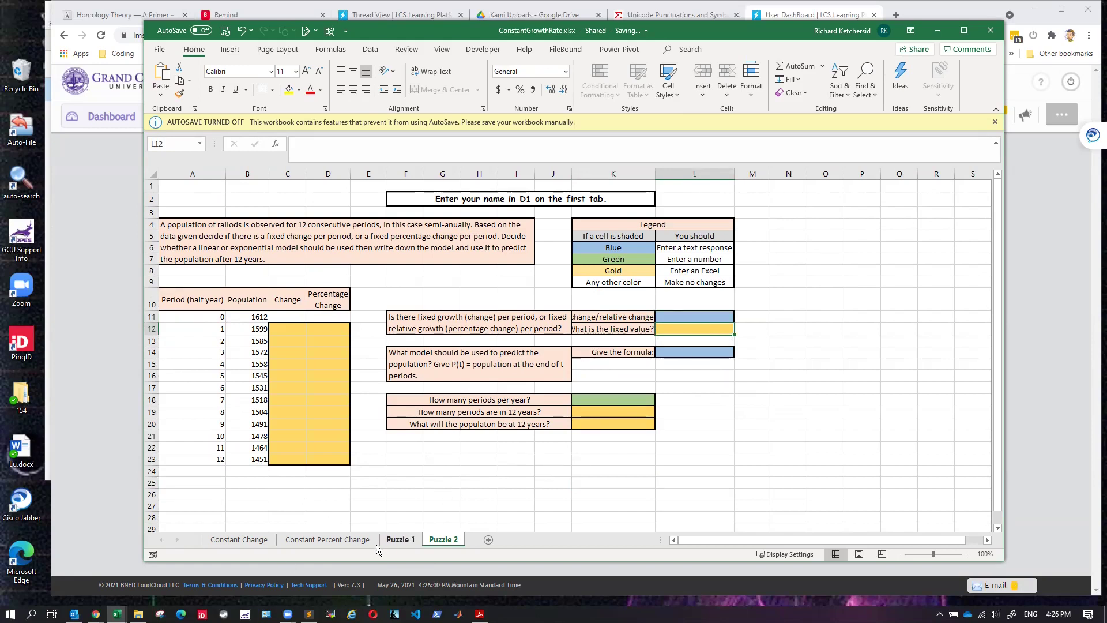
{"action": "left_click", "coordinate": [229, 542]}
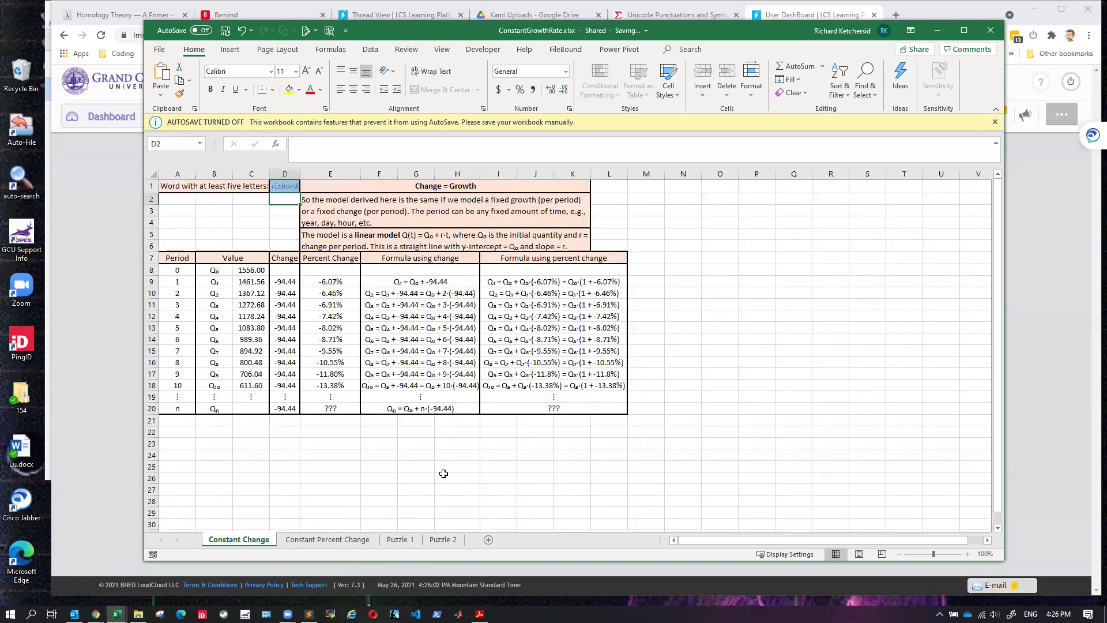